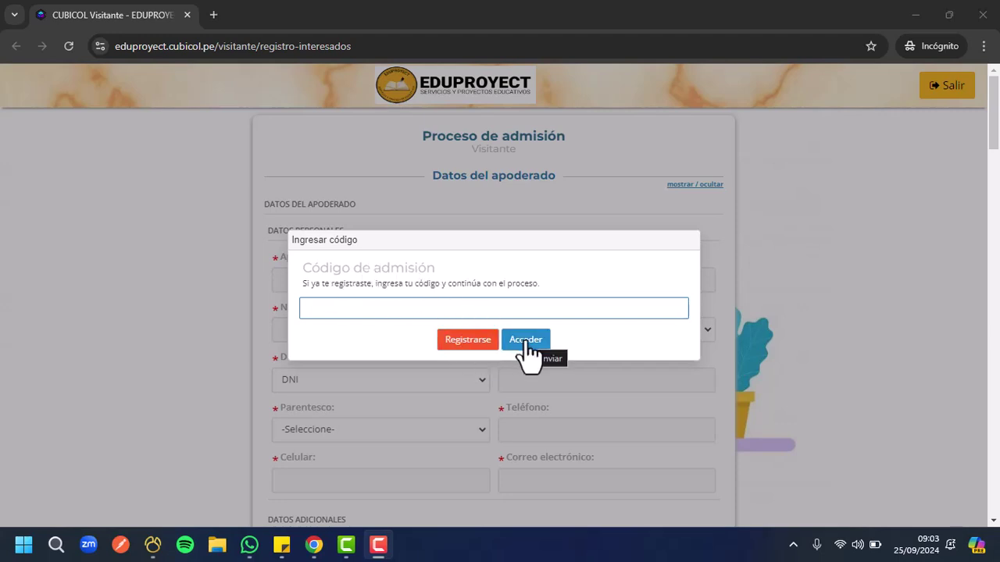
# Choose Registrarse in the Ingresar código prompt to open the blank admission form
pyautogui.click(454, 347)
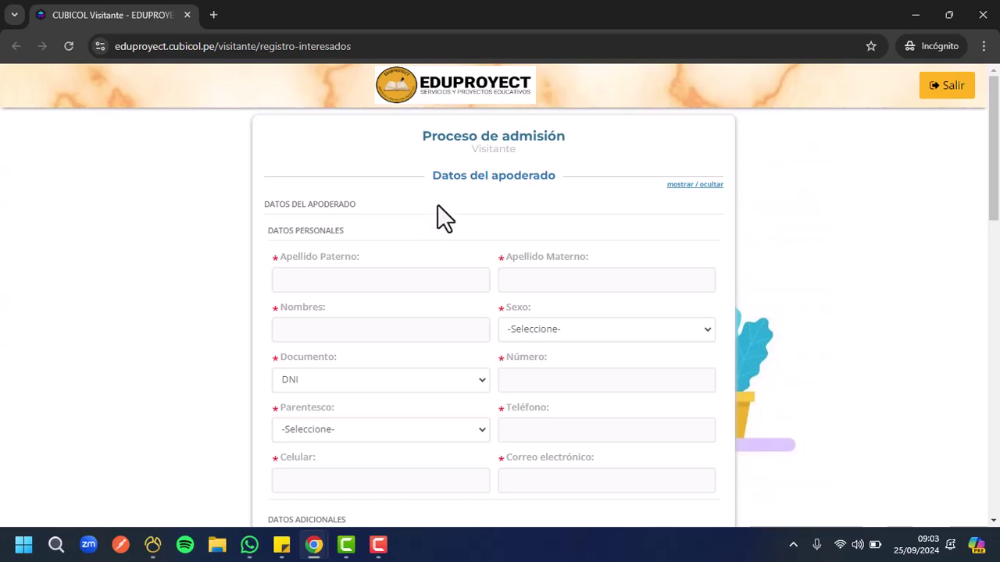
# Scroll through the blank form to review the guardian, Postulante N° 1 and postulación fields
pyautogui.scroll(-5, 405, 223)
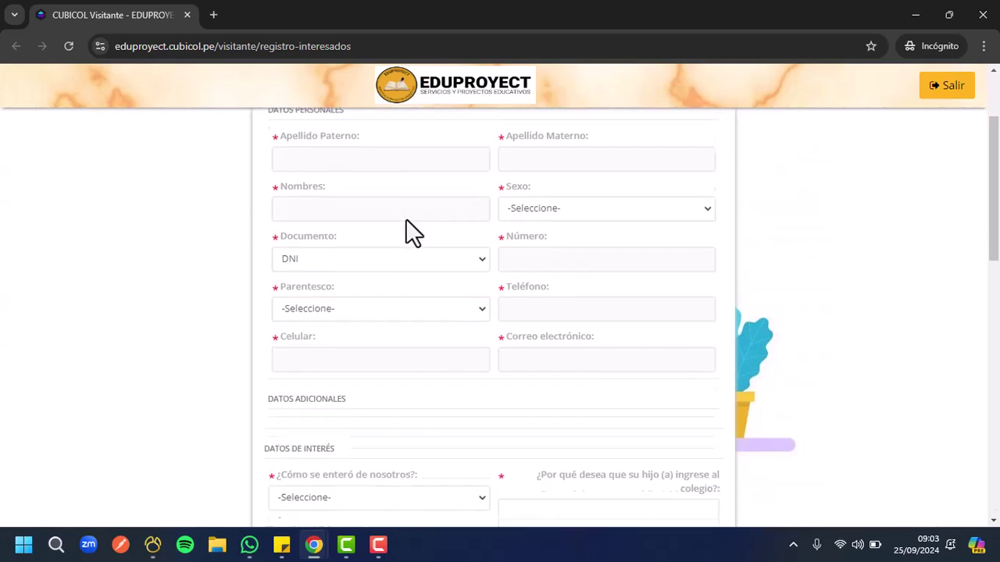
pyautogui.scroll(-7, 329, 197)
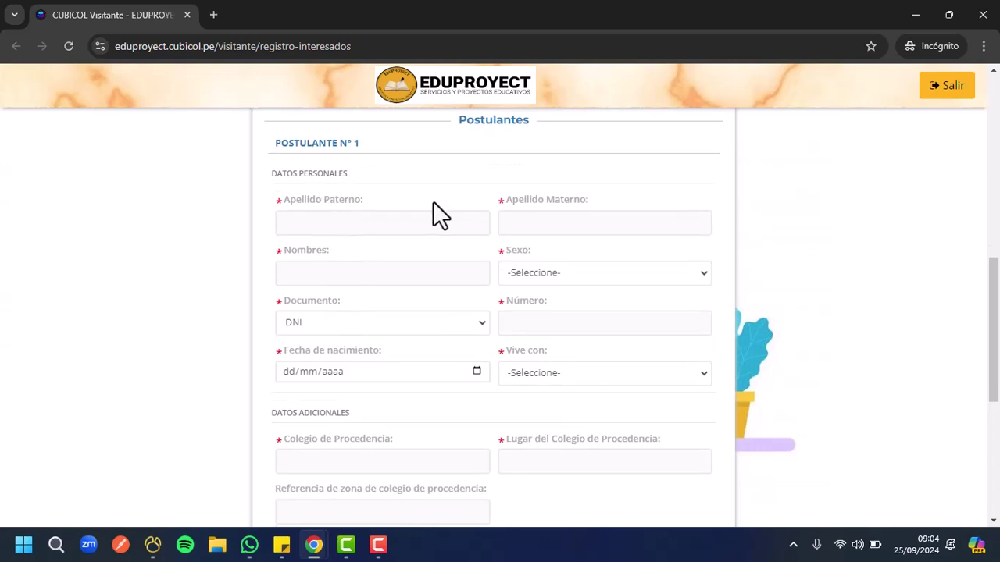
pyautogui.scroll(-1, 398, 258)
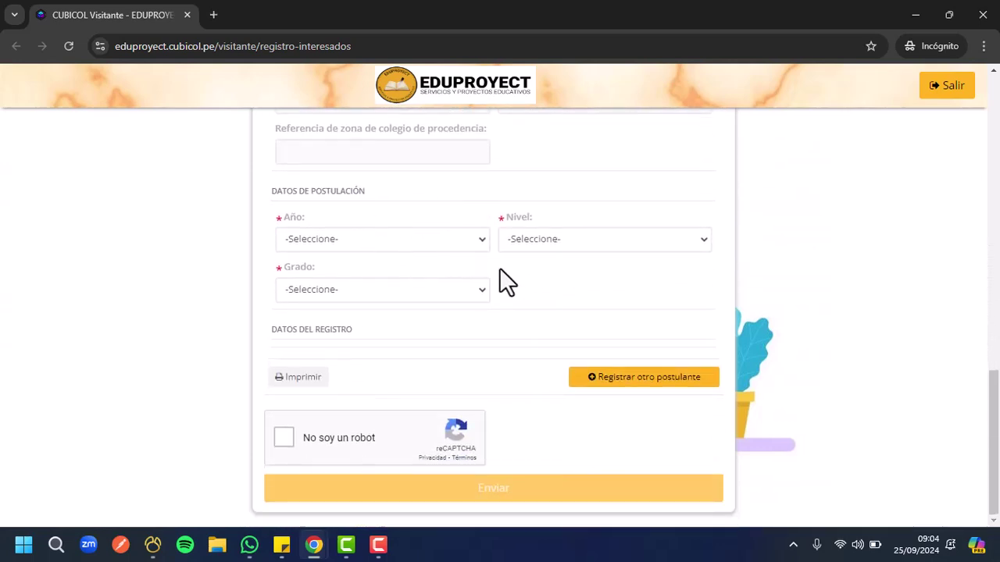
pyautogui.scroll(7, 501, 268)
pyautogui.scroll(-1, 497, 268)
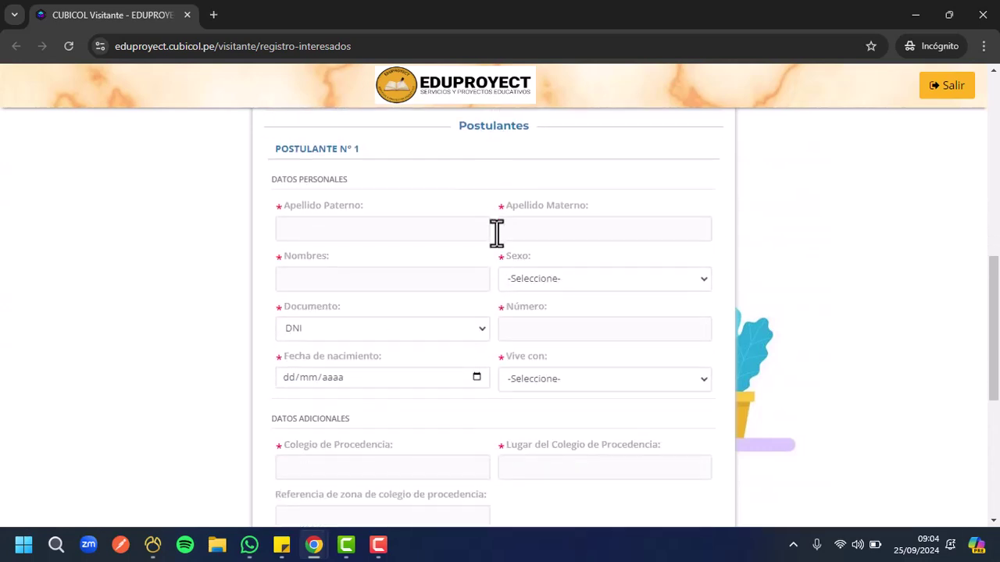
pyautogui.scroll(-5, 495, 194)
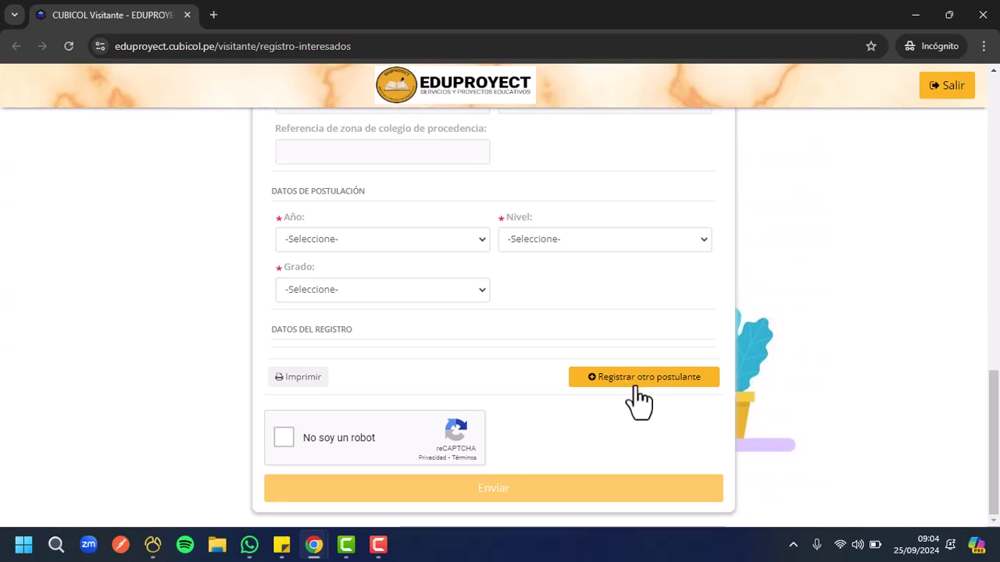
pyautogui.scroll(5, 500, 317)
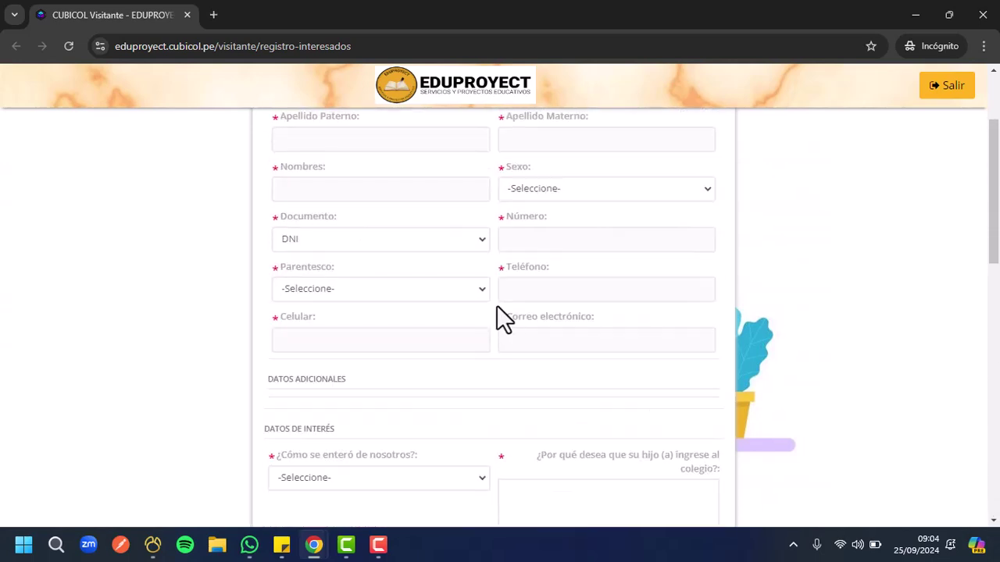
pyautogui.scroll(2, 500, 309)
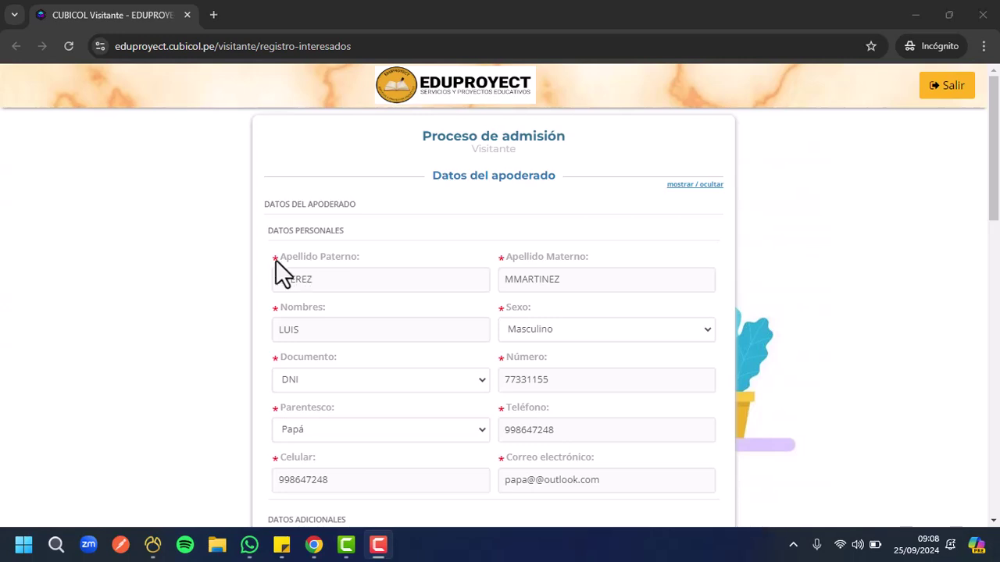
# Scroll down to the reCAPTCHA and start the 'I'm not a robot' check
pyautogui.scroll(-1, 484, 250)
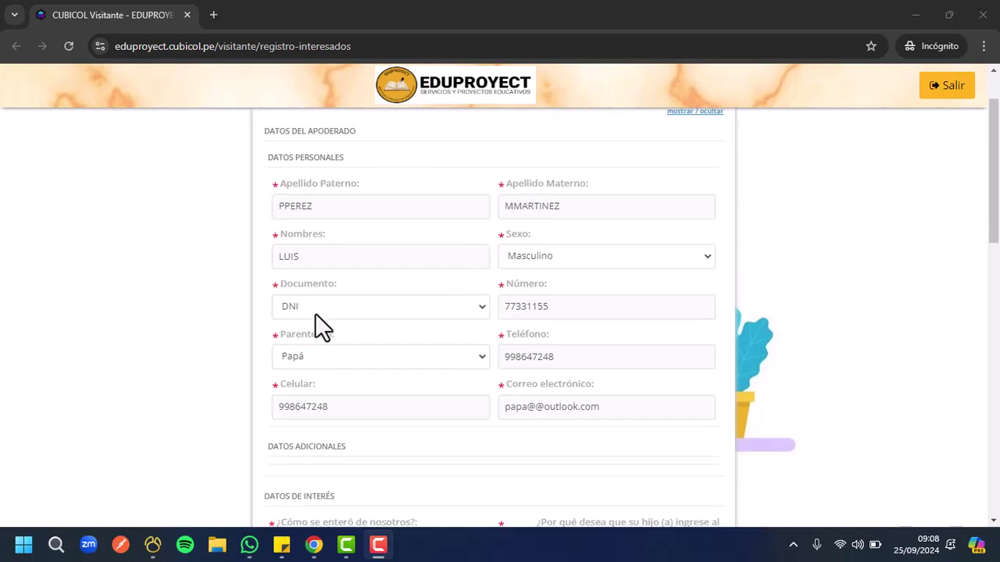
pyautogui.scroll(-4, 313, 316)
pyautogui.scroll(-3, 461, 248)
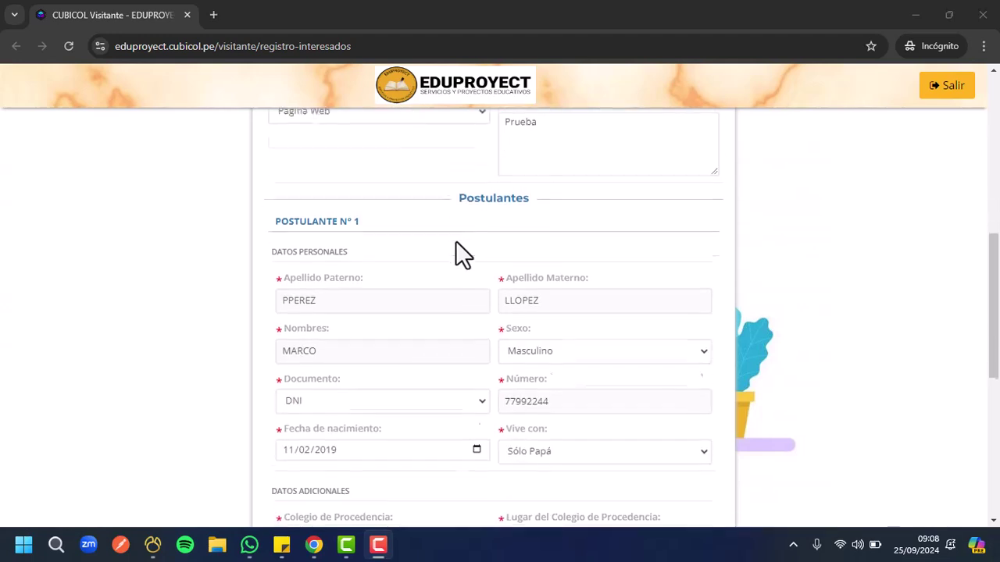
pyautogui.scroll(1, 491, 227)
pyautogui.scroll(-1, 488, 221)
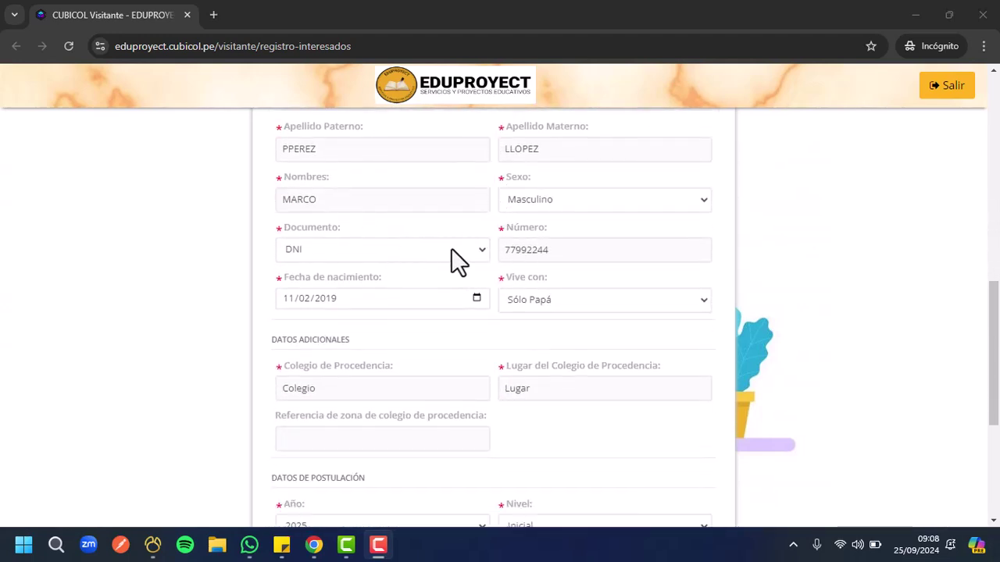
pyautogui.scroll(-1, 473, 268)
pyautogui.scroll(1, 487, 274)
pyautogui.scroll(-2, 484, 262)
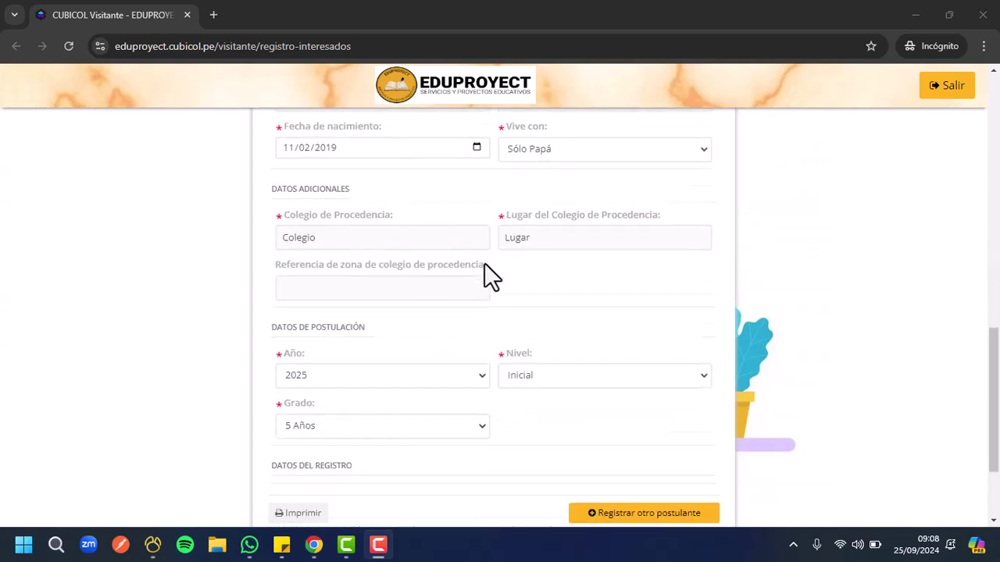
pyautogui.scroll(-2, 491, 275)
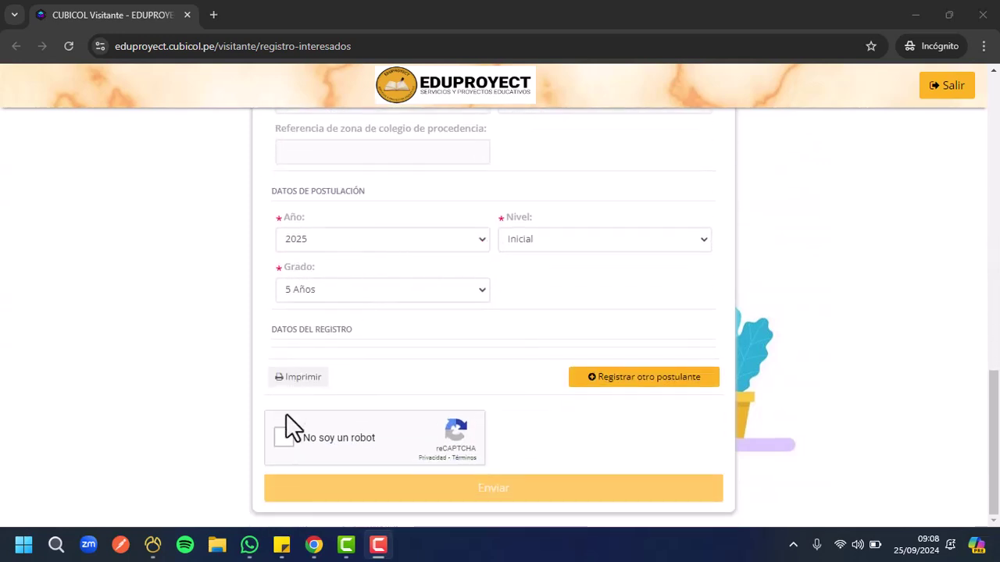
pyautogui.click(286, 439)
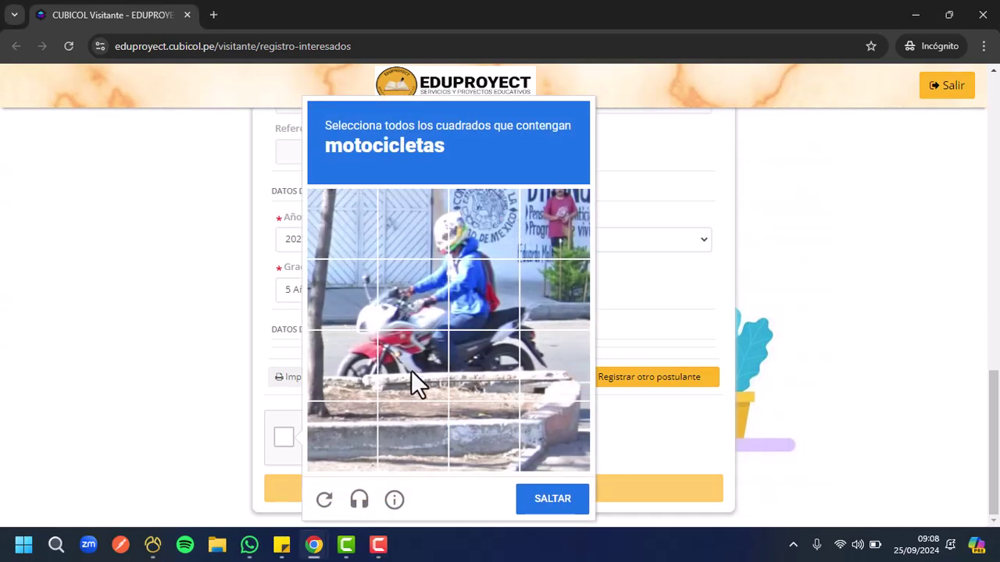
# Mark all eight motorcycle tiles, verify the captcha, and submit the form with Enviar
pyautogui.click(367, 297)
pyautogui.click(410, 305)
pyautogui.click(480, 303)
pyautogui.click(547, 308)
pyautogui.click(539, 355)
pyautogui.click(484, 363)
pyautogui.click(402, 371)
pyautogui.click(344, 367)
pyautogui.click(547, 497)
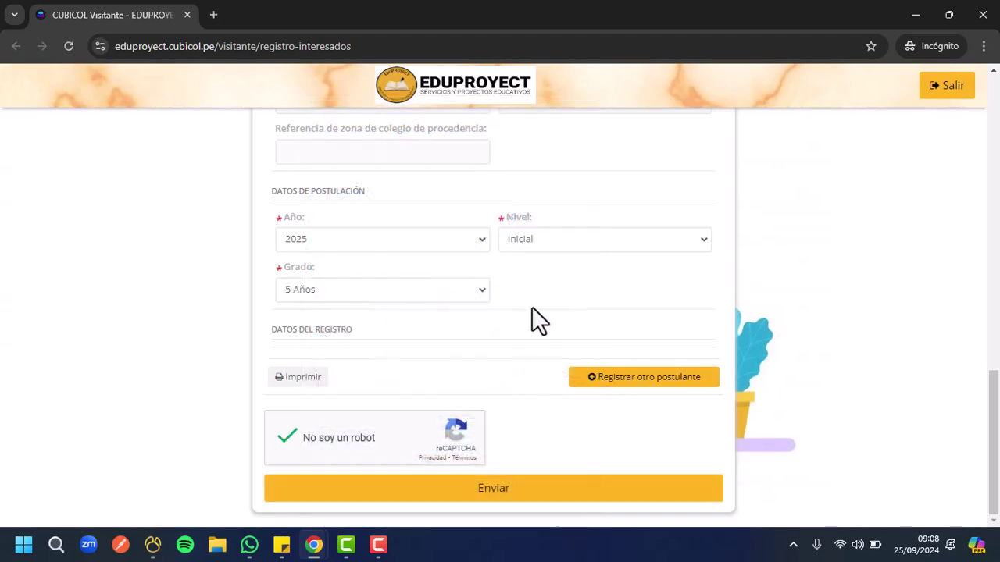
pyautogui.click(488, 496)
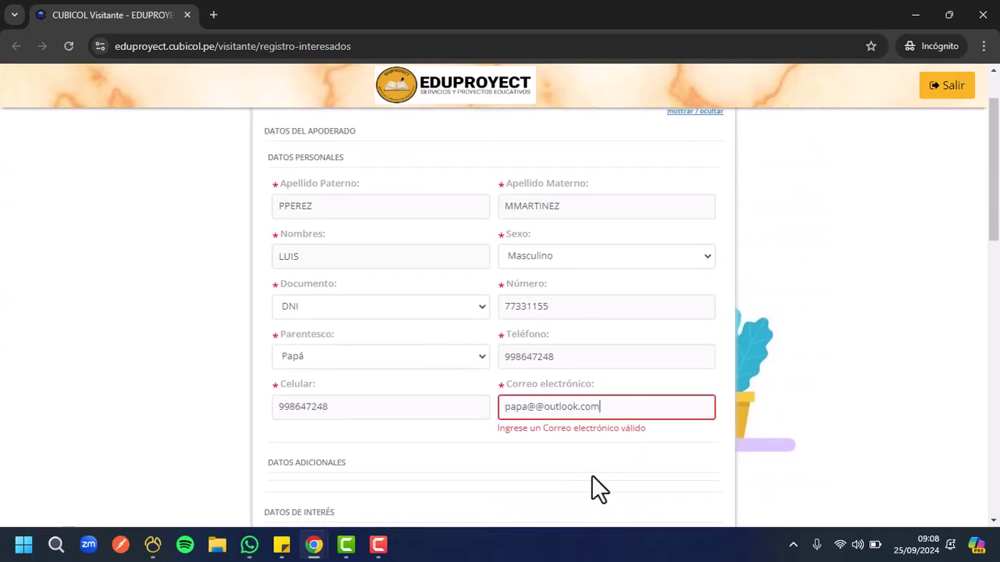
# Edit the guardian's e-mail, inserting 12 into the name and deleting the old domain
pyautogui.tripleClick(525, 406)
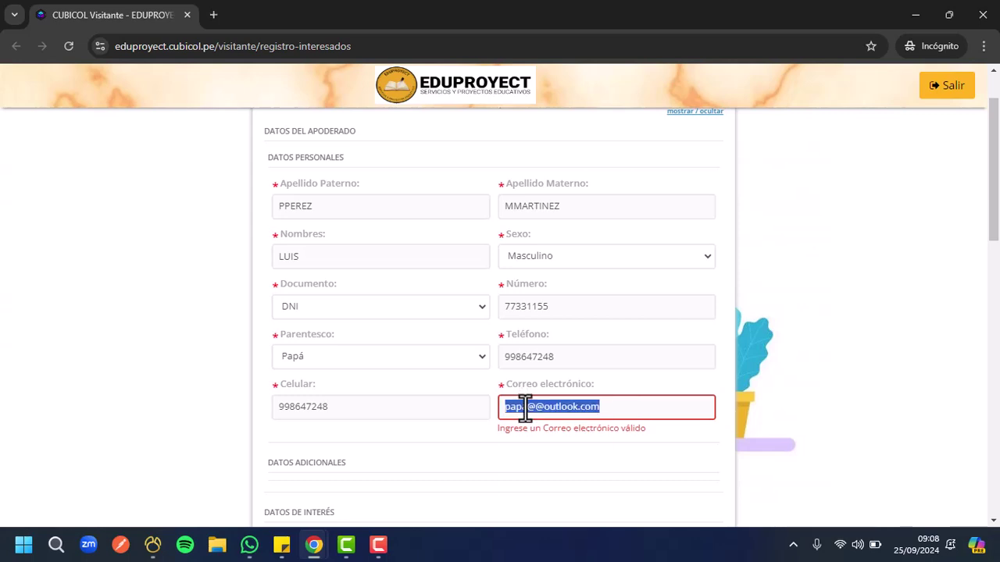
pyautogui.click(527, 408)
pyautogui.write('12')
pyautogui.click(636, 412)
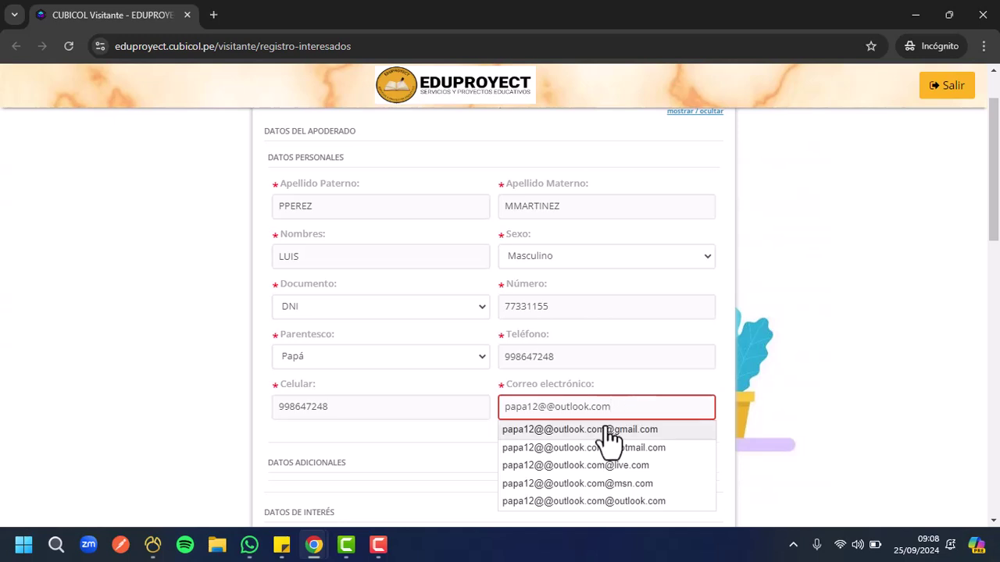
pyautogui.click(657, 378)
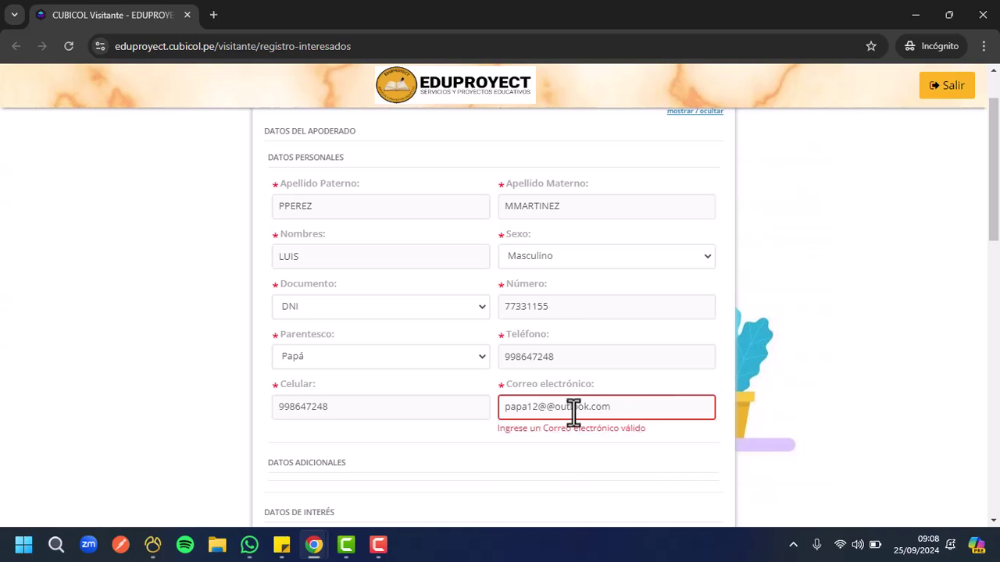
pyautogui.press('BackSpace')
pyautogui.press('BackSpace')
pyautogui.press('BackSpace')
pyautogui.press('BackSpace')
pyautogui.press('BackSpace')
pyautogui.press('BackSpace')
pyautogui.press('BackSpace')
pyautogui.press('Delete')
pyautogui.press('Delete')
pyautogui.press('Delete')
pyautogui.press('BackSpace')
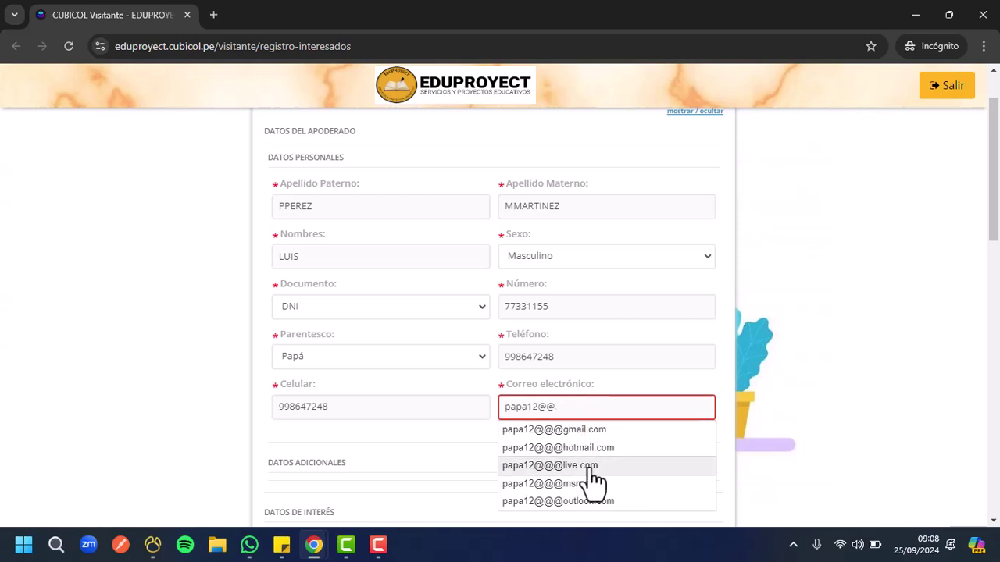
# Complete the e-mail with the hotmail domain, remove the duplicate @ signs, and submit
pyautogui.click(576, 445)
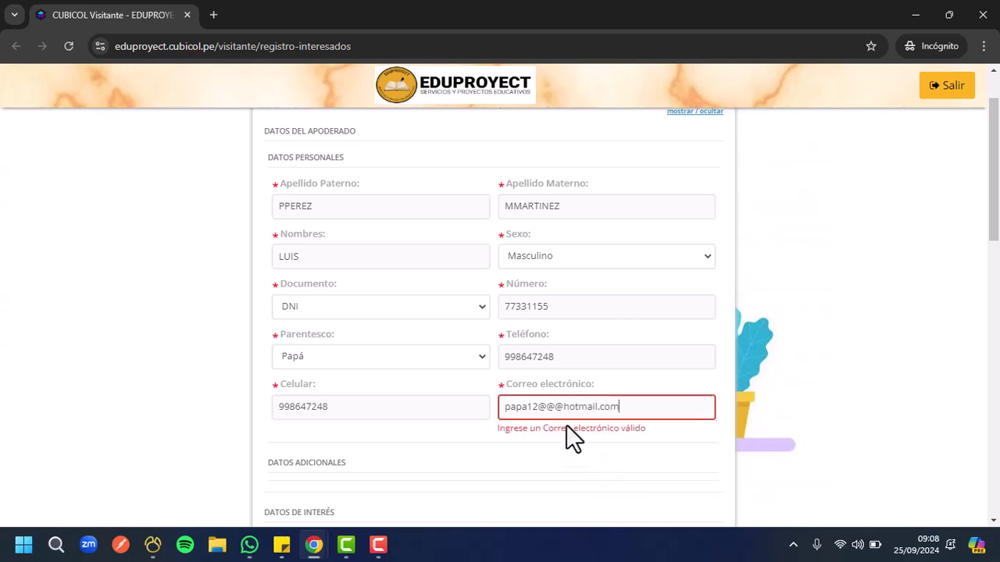
pyautogui.click(564, 407)
pyautogui.press('BackSpace')
pyautogui.press('BackSpace')
pyautogui.click(743, 399)
pyautogui.scroll(-10, 743, 394)
pyautogui.click(528, 490)
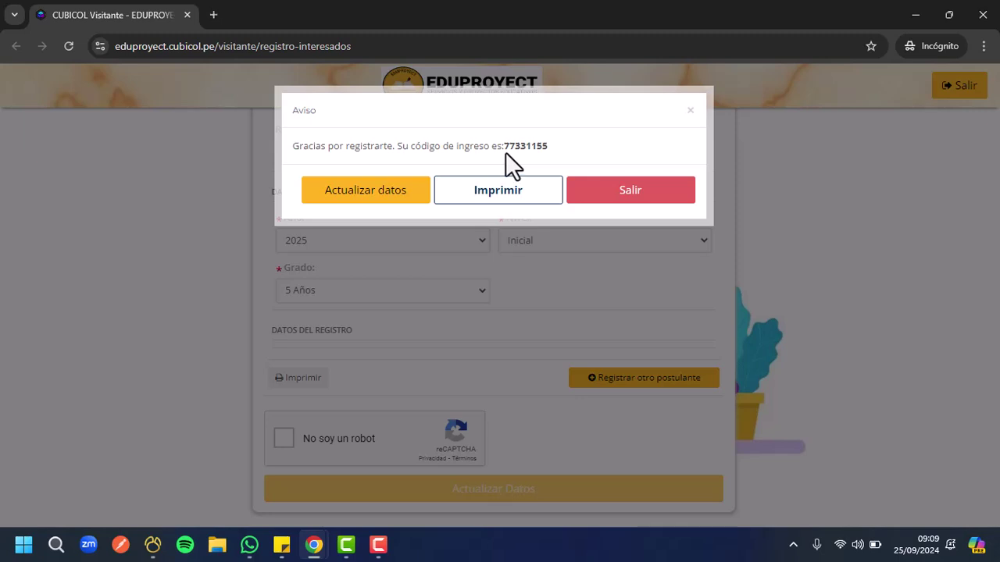
# Select the issued access code in the Aviso dialog, then reload the page with F5
pyautogui.moveTo(505, 149); pyautogui.dragTo(548, 148)
pyautogui.click(549, 147)
pyautogui.doubleClick(527, 146)
pyautogui.press('F5')
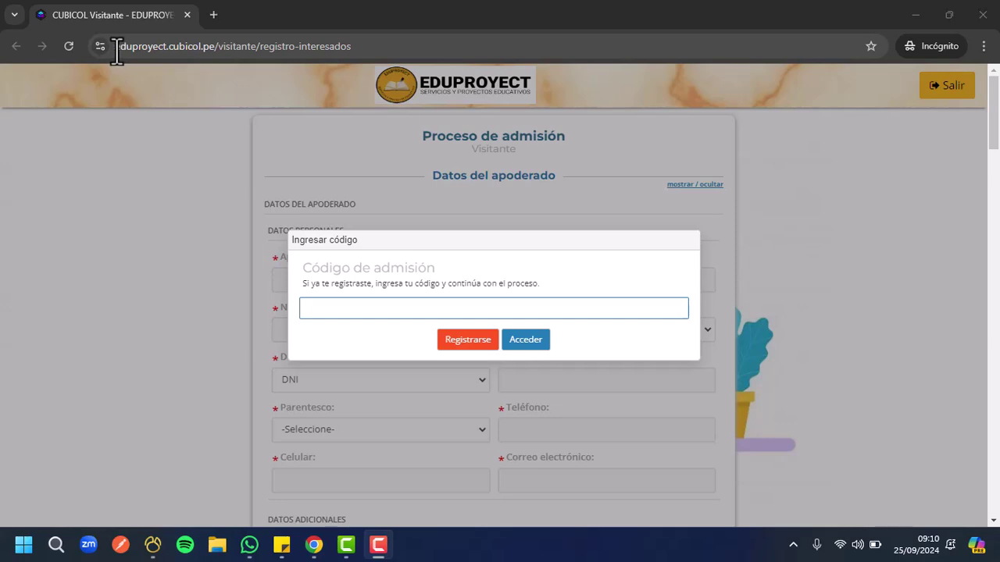
# Enter the issued access code in Código de admisión and sign in with Acceder
pyautogui.click(330, 309)
pyautogui.write('77331155')
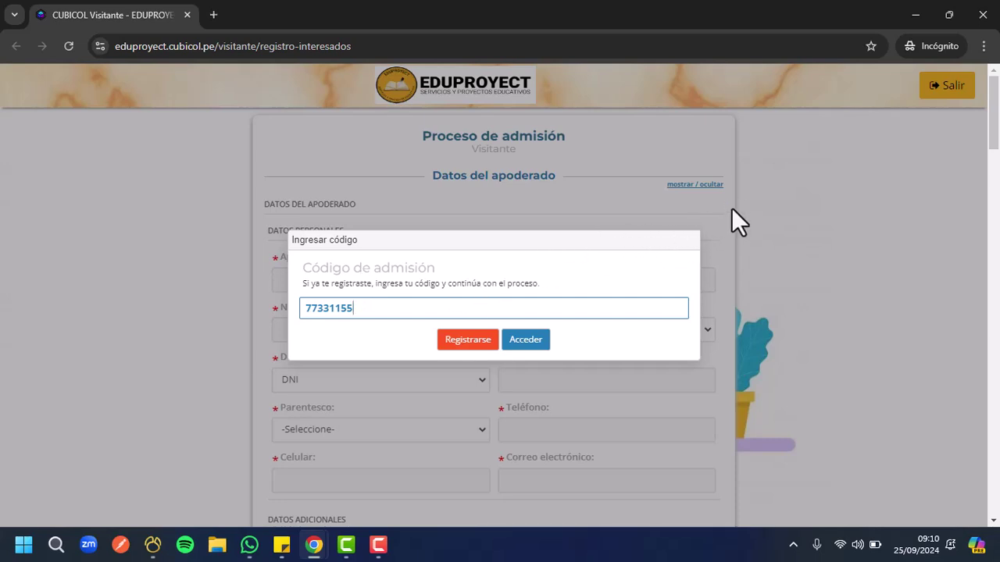
pyautogui.click(521, 340)
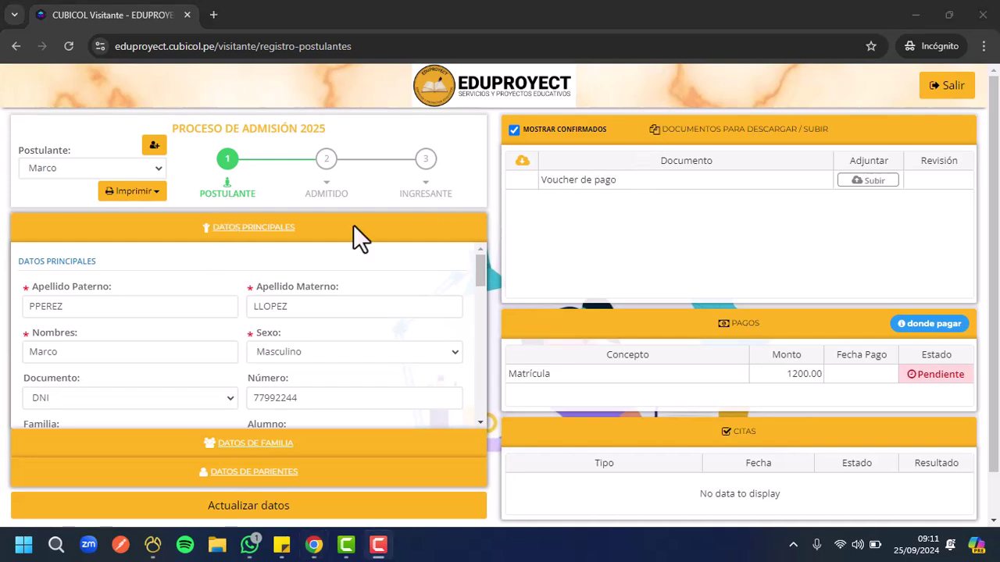
# Set the applicant's Departamento and Provincia both to LIMA
pyautogui.click(481, 268)
pyautogui.moveTo(481, 267); pyautogui.dragTo(481, 364)
pyautogui.click(343, 331)
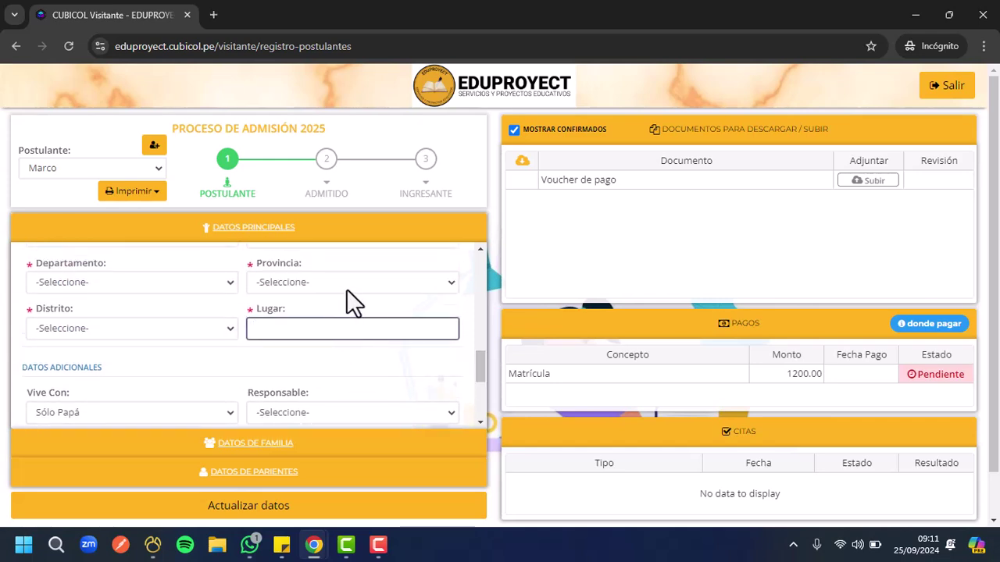
pyautogui.click(93, 279)
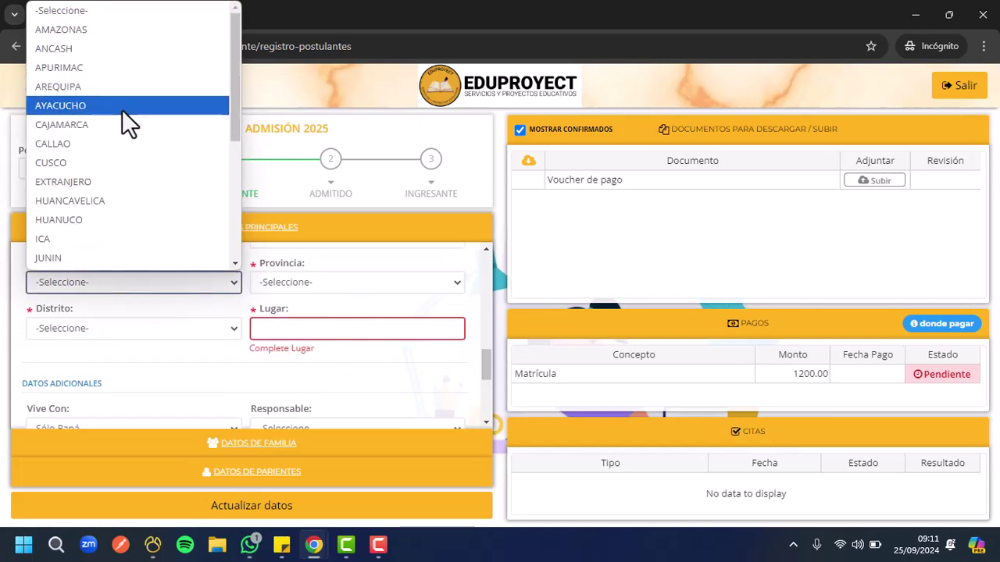
pyautogui.scroll(-3, 121, 121)
pyautogui.scroll(3, 149, 211)
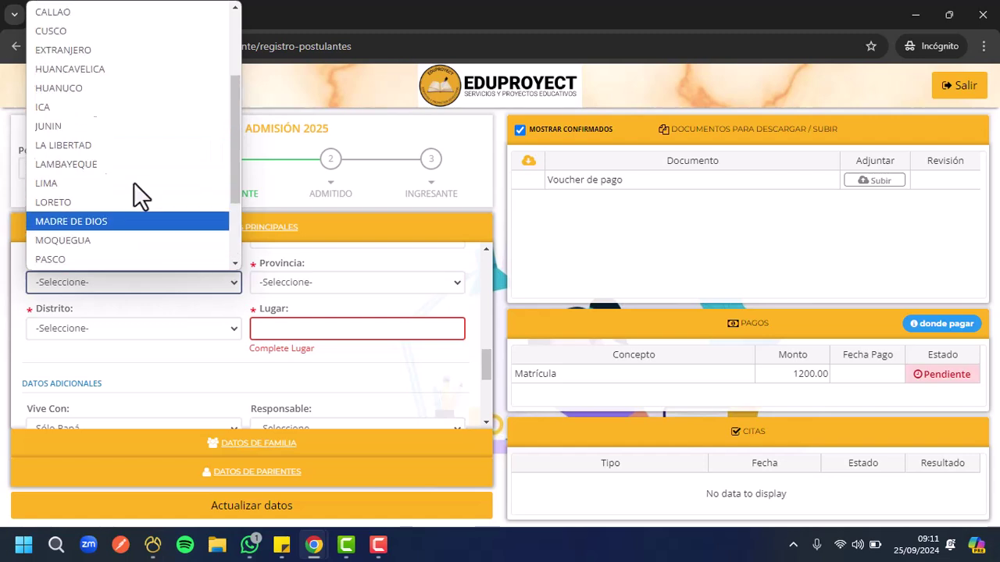
pyautogui.click(76, 218)
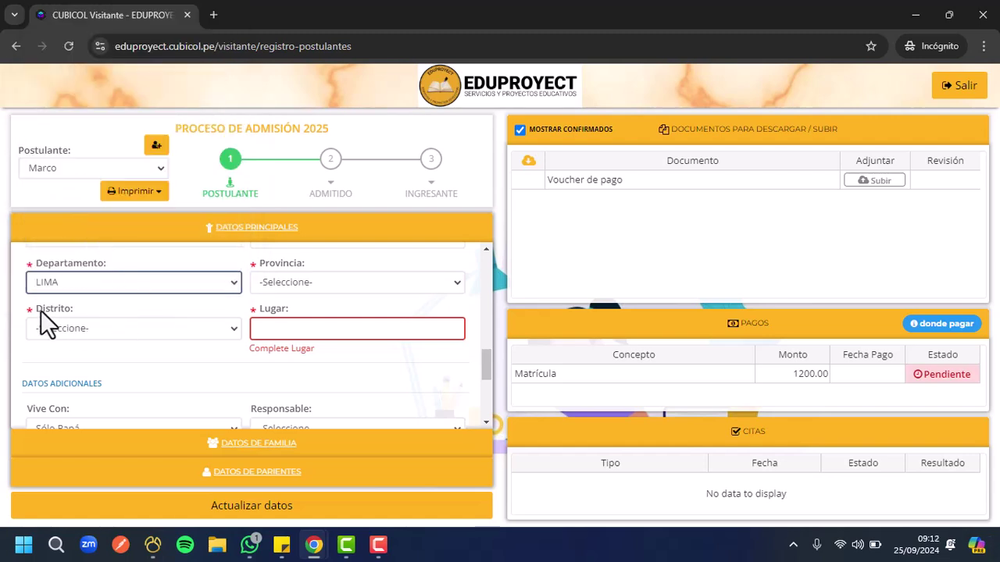
pyautogui.click(298, 284)
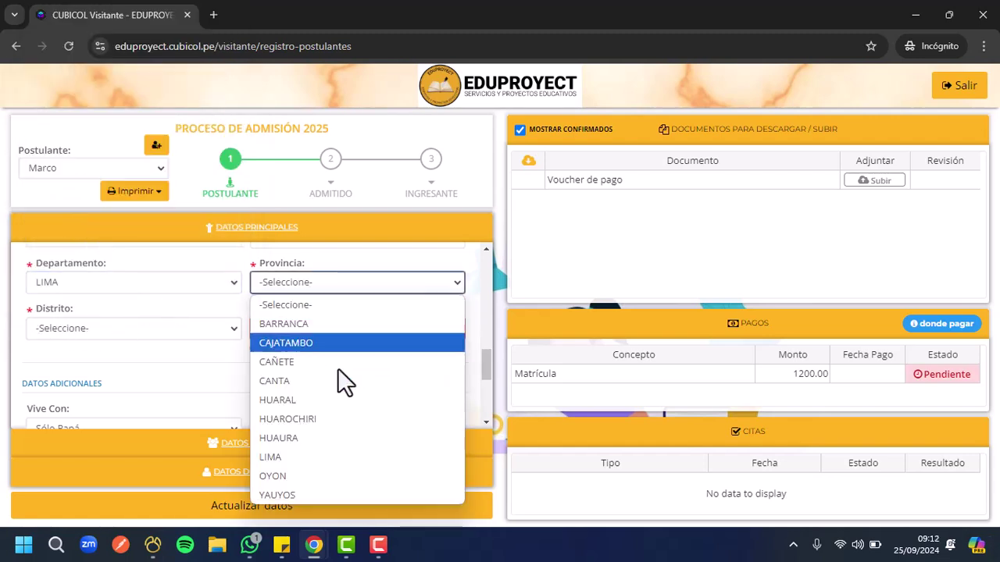
pyautogui.click(305, 452)
# Enter 'Lima' as the Lugar and set Distrito to LIMA
pyautogui.click(281, 331)
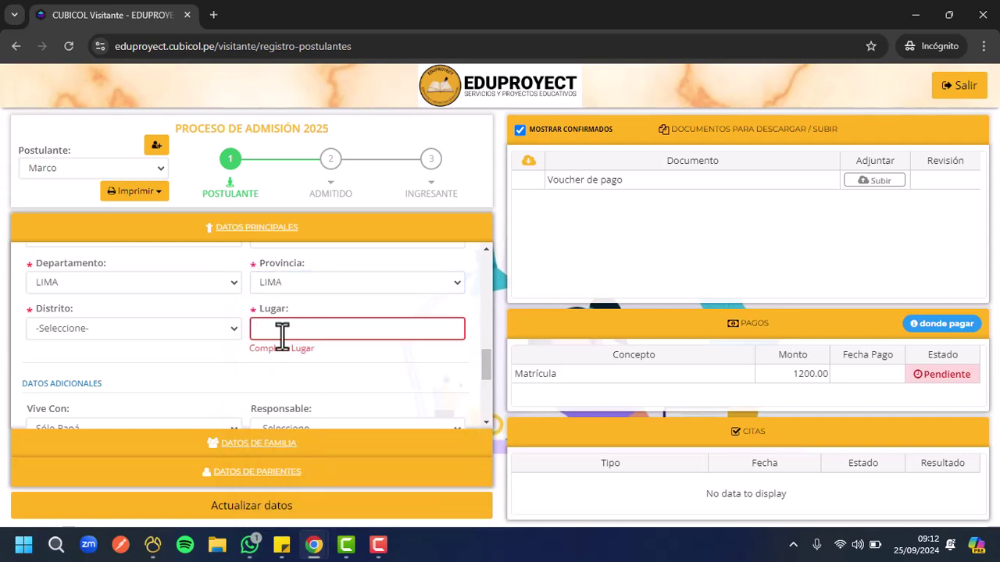
pyautogui.write('Lima')
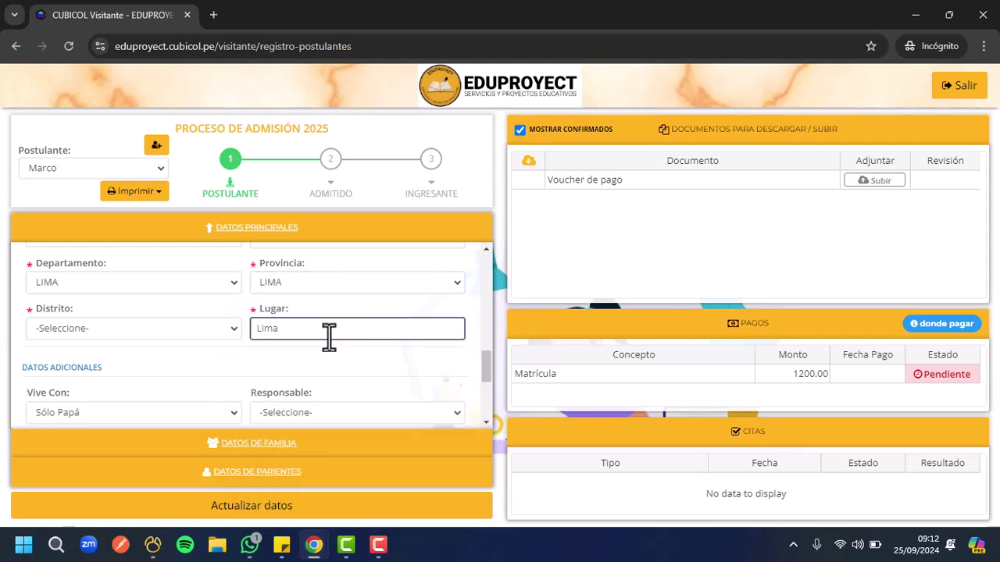
pyautogui.click(214, 332)
pyautogui.click(90, 290)
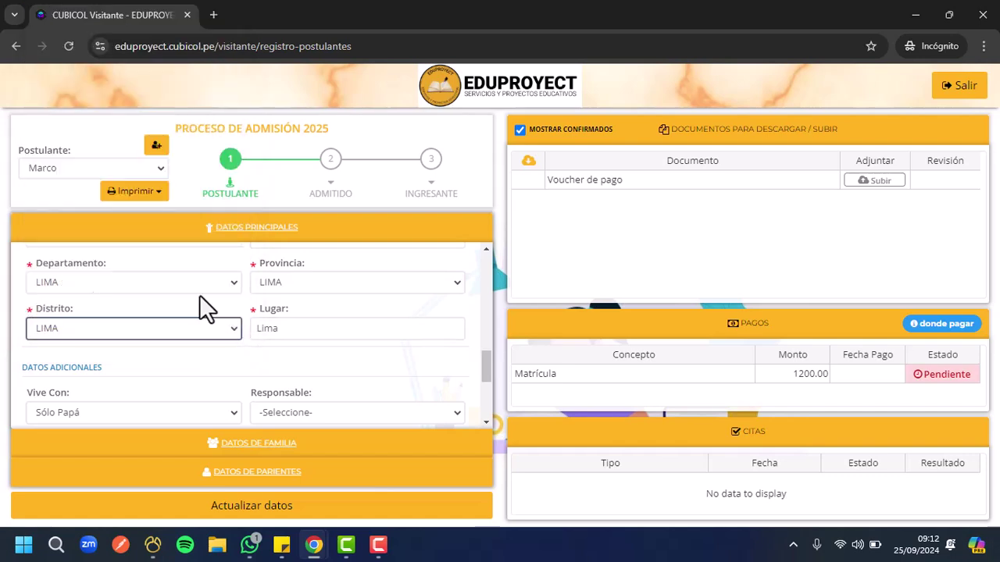
pyautogui.scroll(-1, 275, 358)
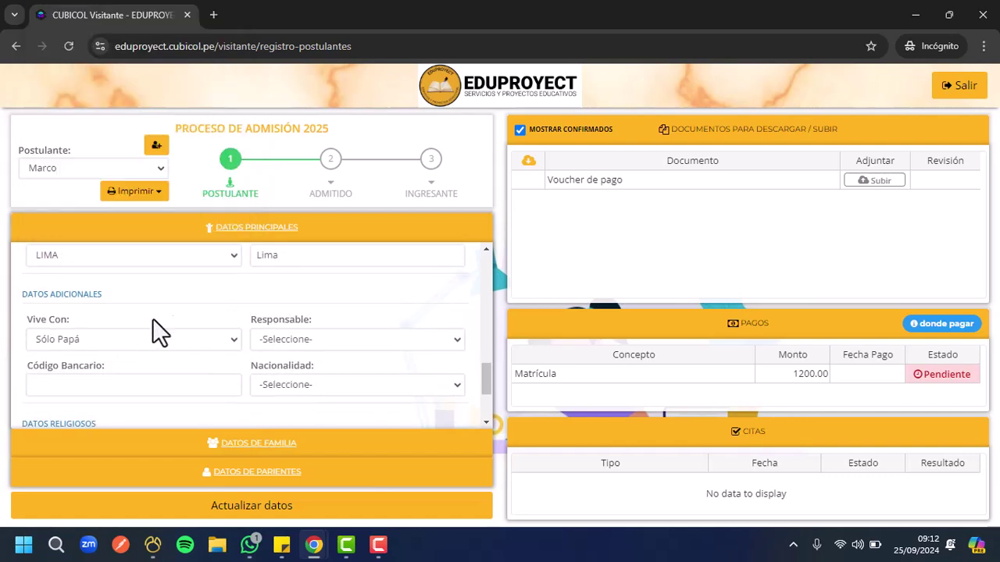
pyautogui.scroll(-4, 208, 315)
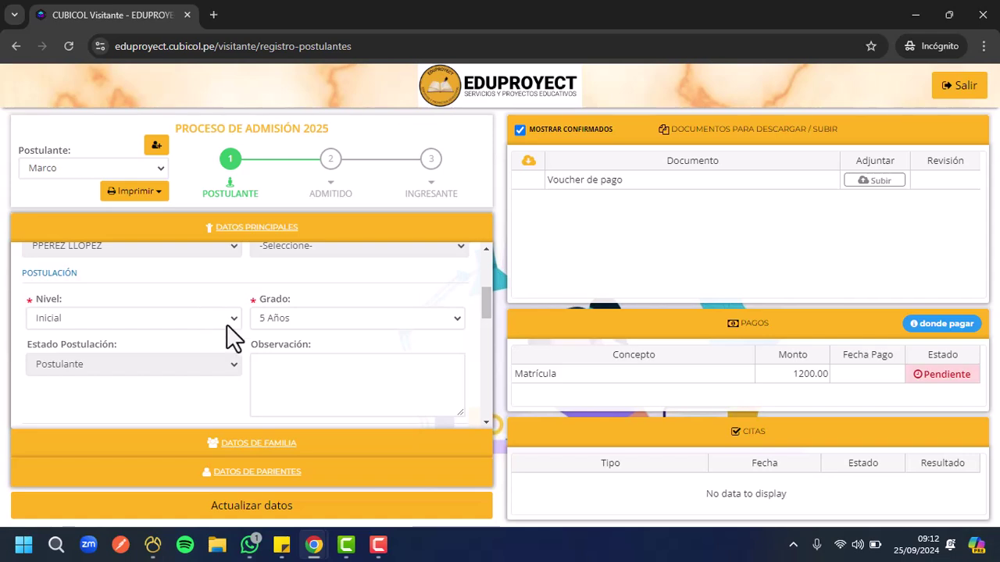
pyautogui.scroll(10, 307, 352)
pyautogui.scroll(-9, 307, 350)
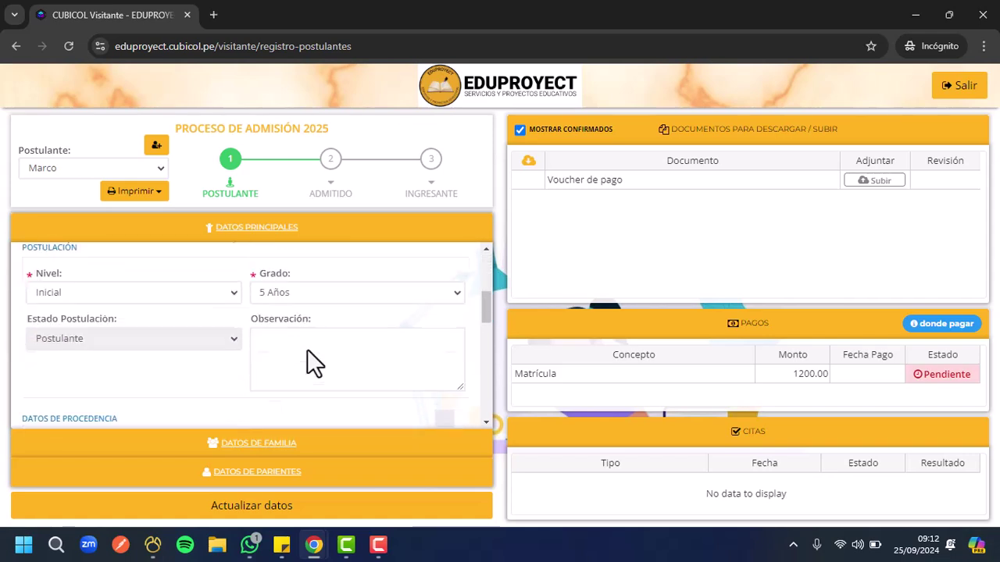
pyautogui.scroll(3, 307, 349)
# Collapse Datos Principales and expand Datos de Familia to review its fields
pyautogui.click(225, 227)
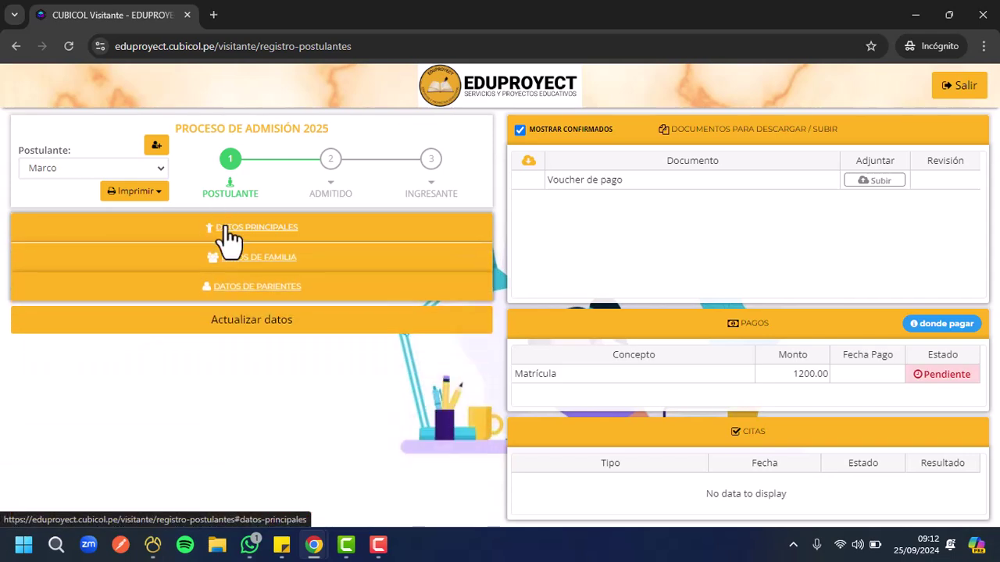
pyautogui.click(250, 261)
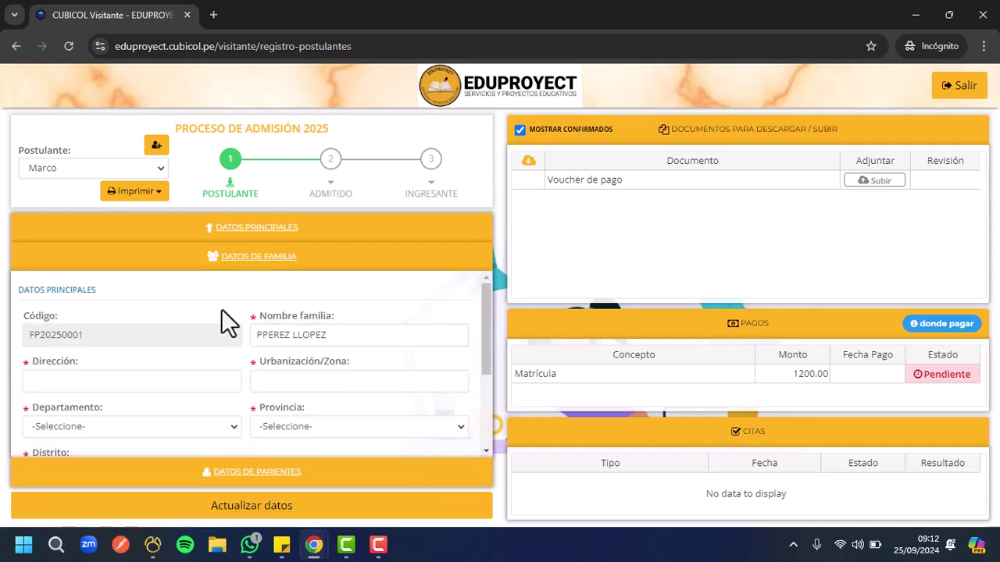
pyautogui.scroll(-2, 243, 314)
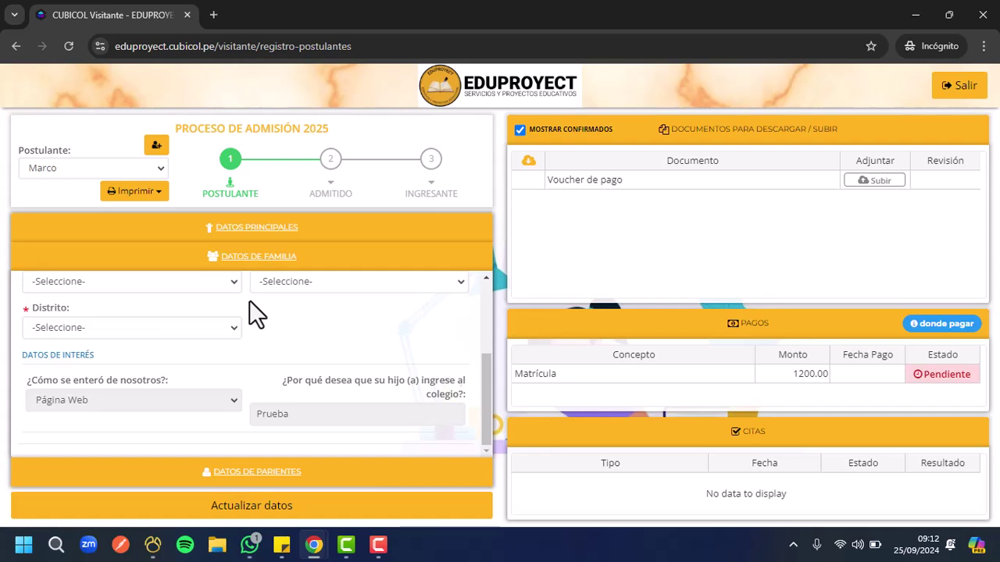
pyautogui.scroll(3, 249, 300)
pyautogui.scroll(-1, 250, 300)
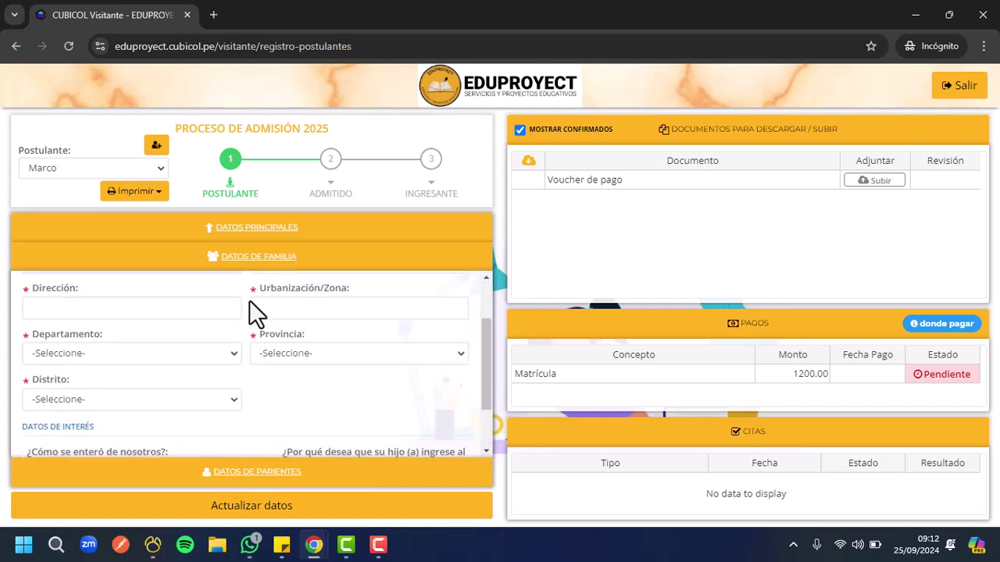
pyautogui.scroll(1, 249, 300)
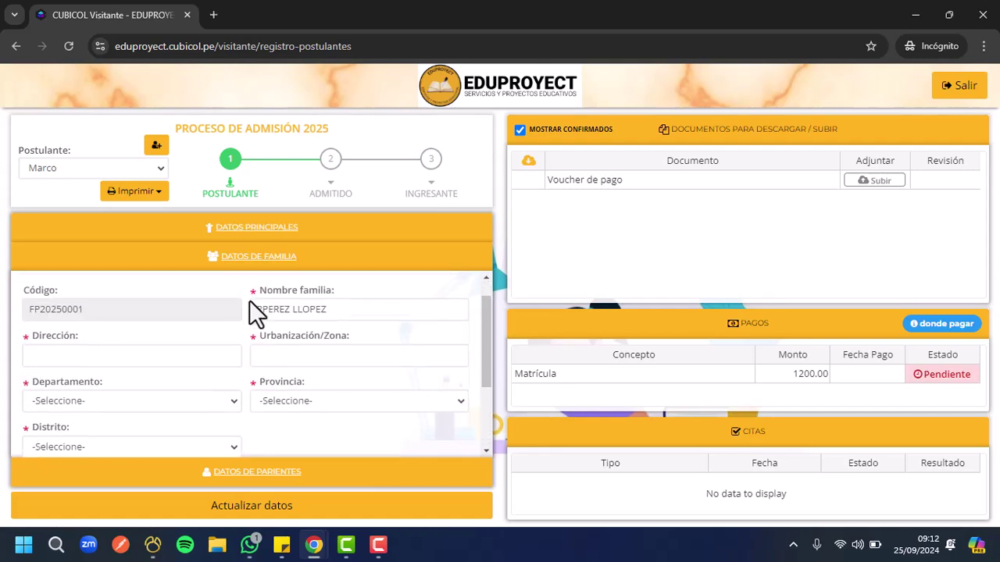
# Expand Datos de Parientes and view the Mamá tab
pyautogui.click(242, 471)
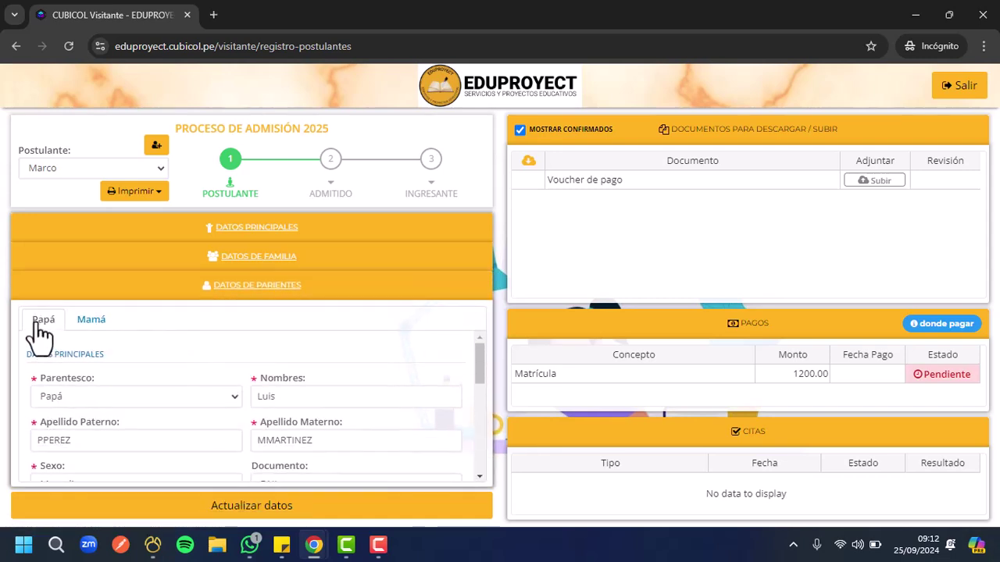
pyautogui.click(94, 325)
pyautogui.scroll(-5, 107, 374)
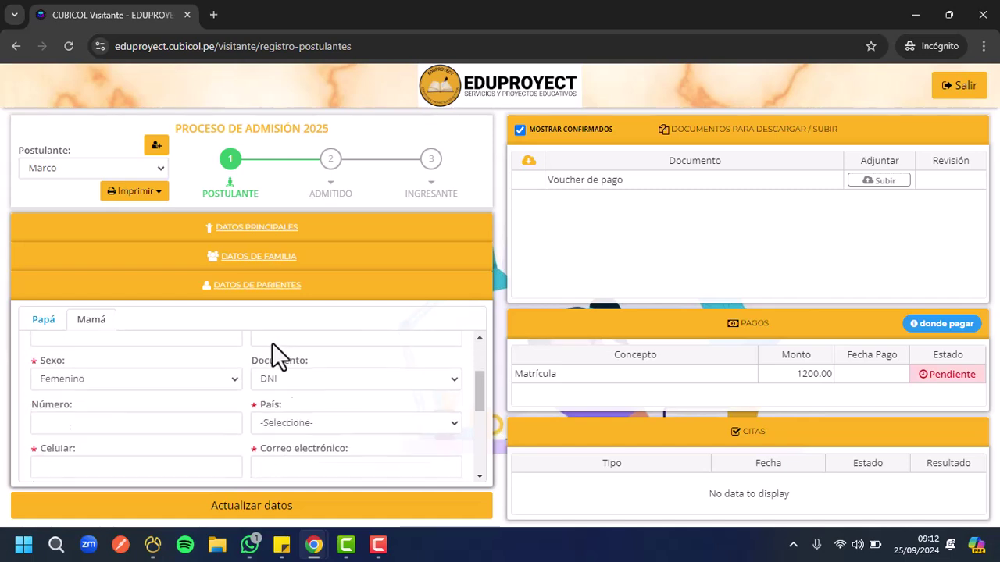
pyautogui.scroll(5, 248, 395)
# Reopen Datos de Familia and check the still-empty address fields
pyautogui.click(242, 258)
pyautogui.scroll(-1, 243, 314)
pyautogui.scroll(-1, 243, 314)
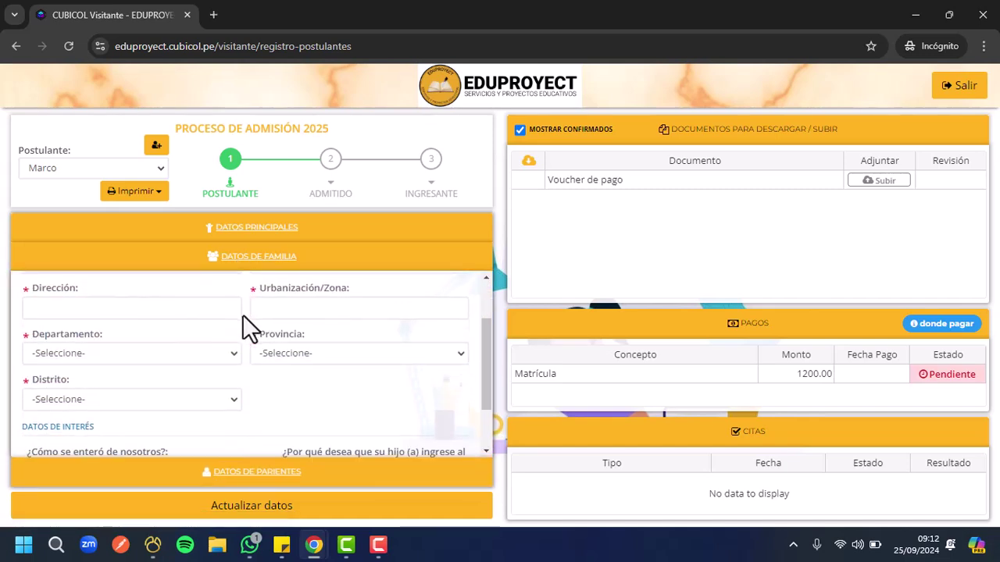
pyautogui.click(82, 309)
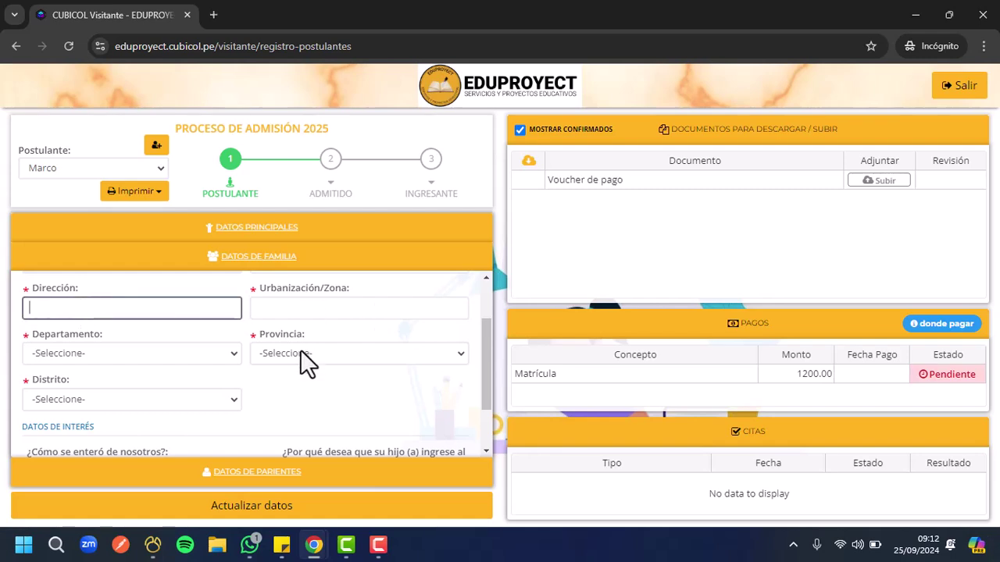
pyautogui.click(138, 361)
pyautogui.scroll(-2, 264, 404)
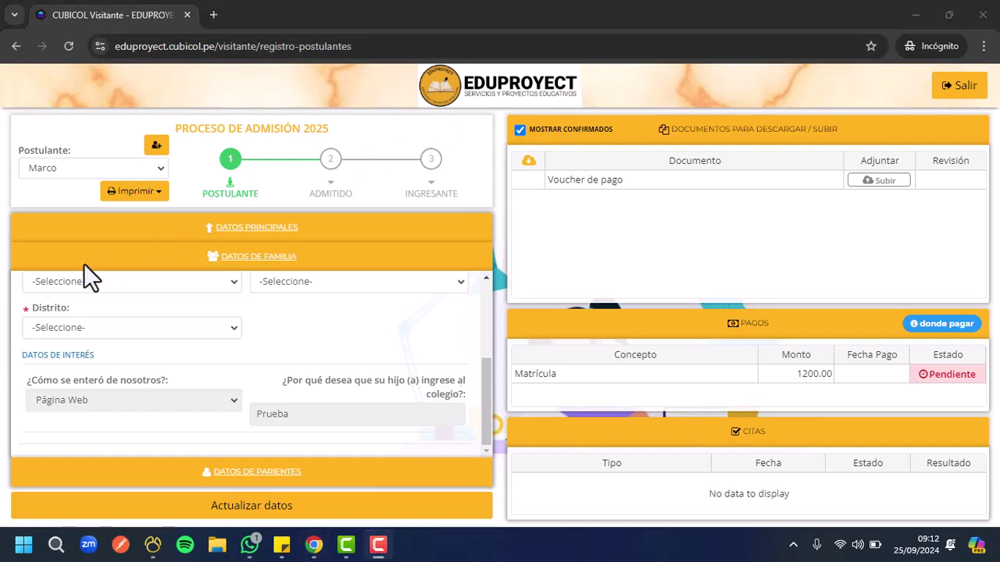
# Expand Datos de Parientes so the Mamá tab's empty name fields show
pyautogui.click(248, 471)
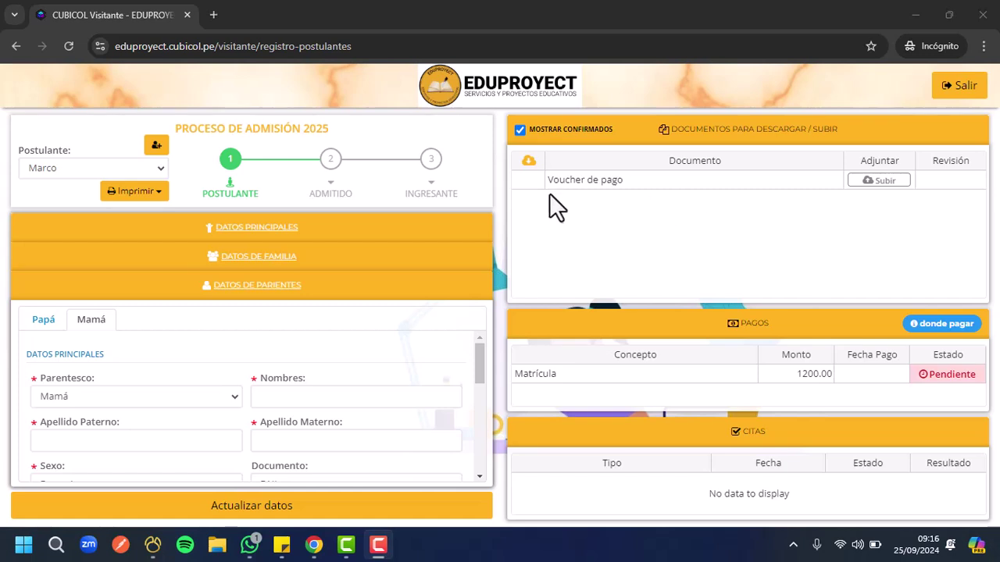
# Upload the COMPROBANTE image as the Voucher de pago document
pyautogui.click(881, 180)
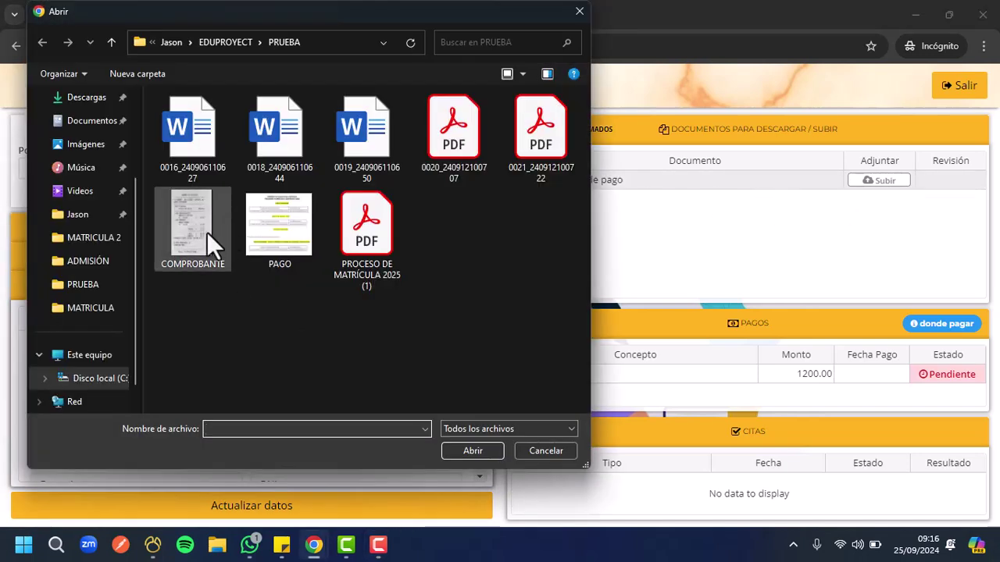
pyautogui.click(207, 232)
pyautogui.click(453, 452)
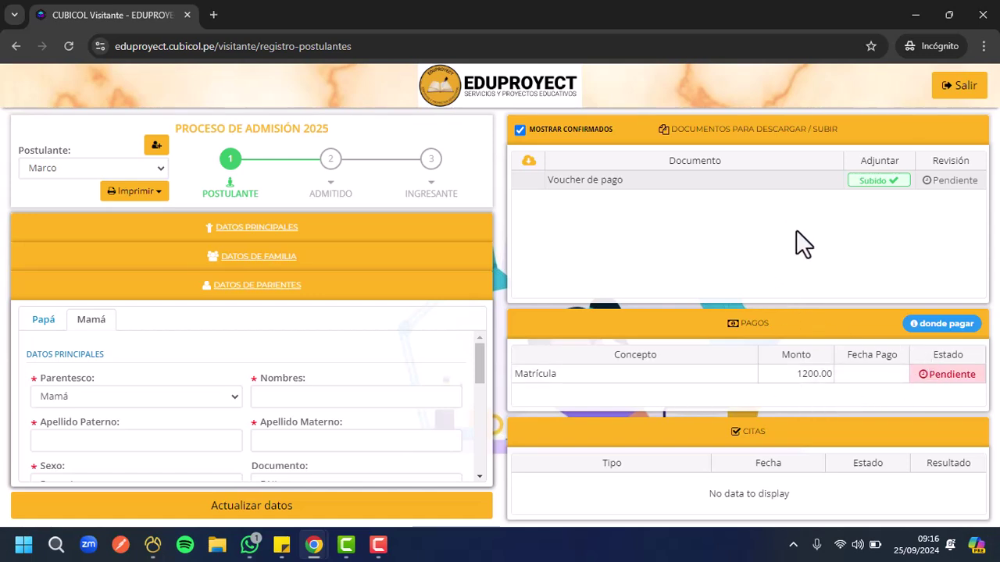
# View the bank accounts for paying the 1200.00 Matrícula fee, then close the Ayuda window
pyautogui.click(933, 323)
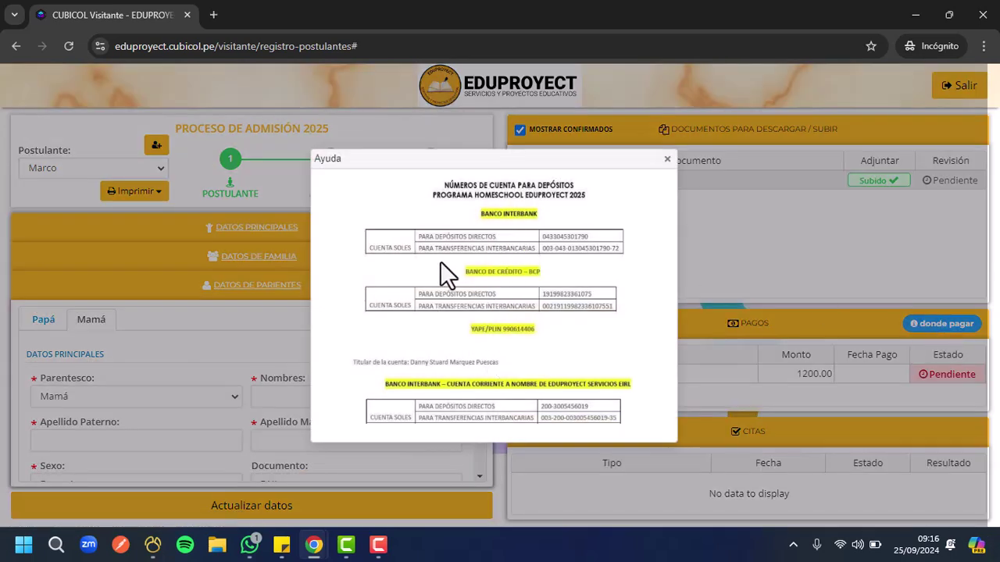
pyautogui.click(668, 160)
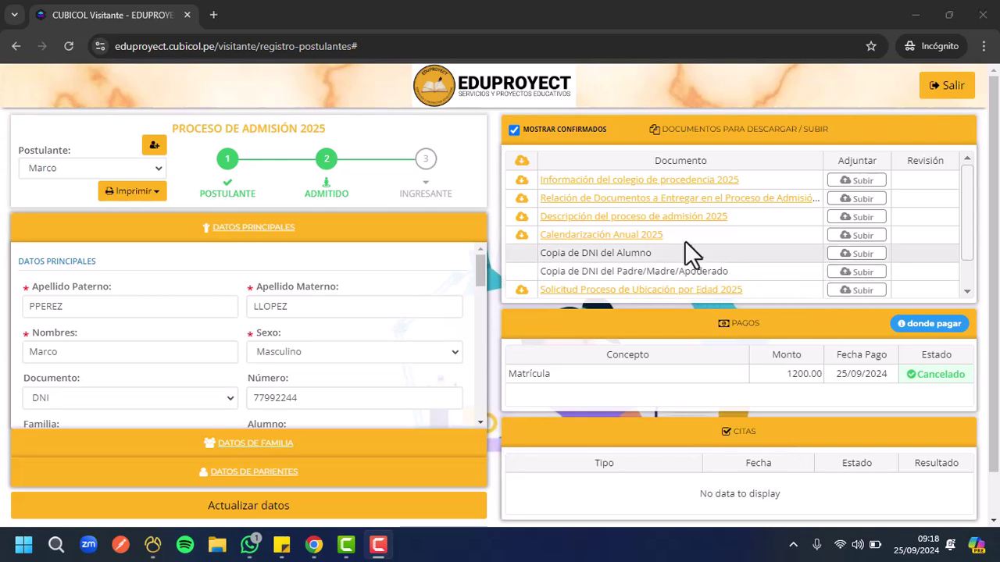
pyautogui.scroll(-1, 672, 227)
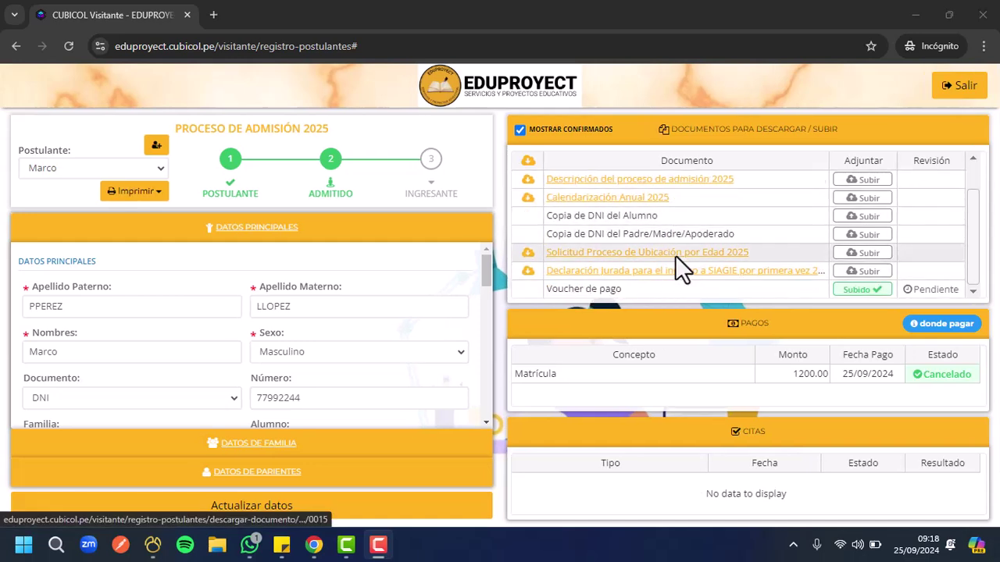
pyautogui.scroll(1, 676, 269)
pyautogui.scroll(-1, 625, 275)
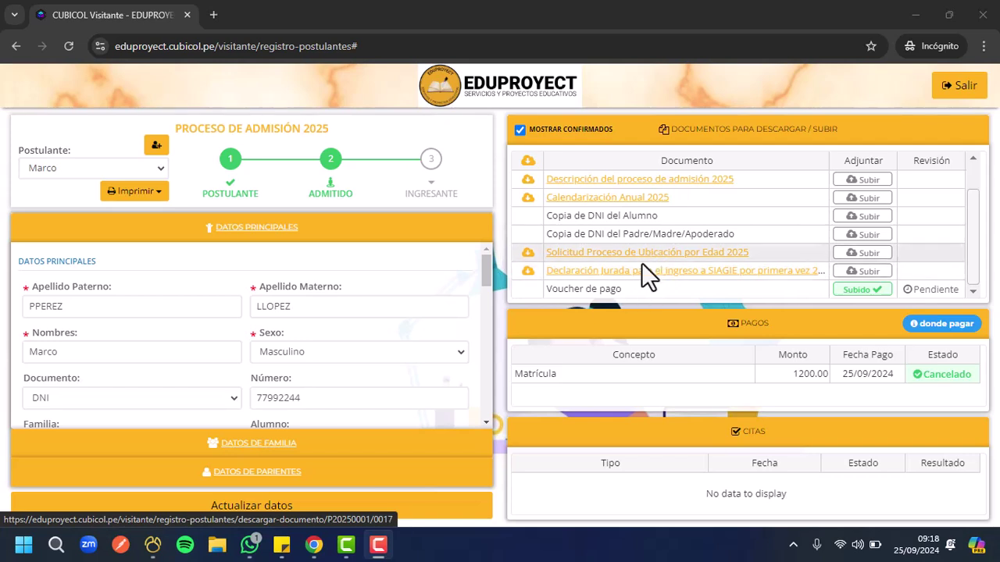
pyautogui.scroll(1, 711, 278)
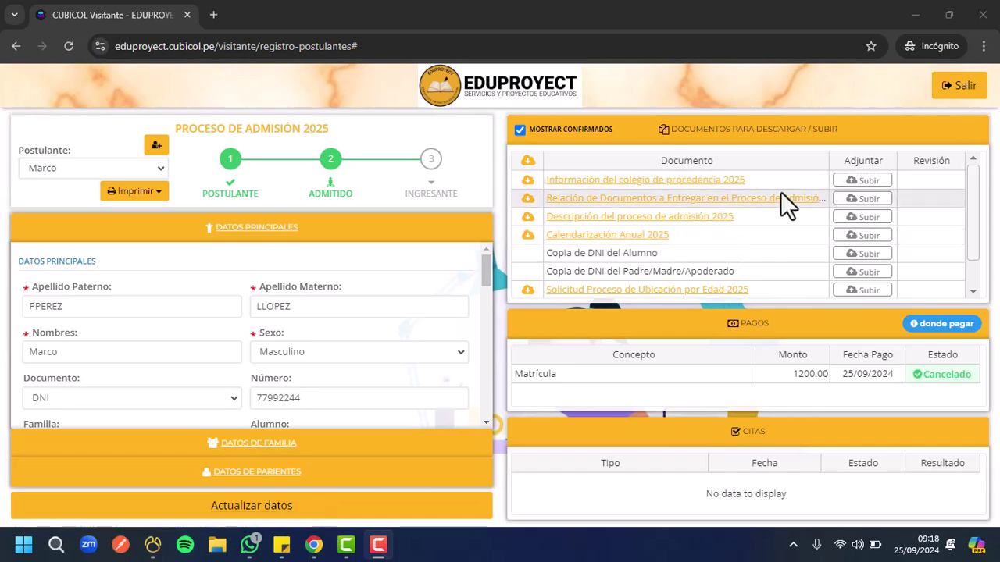
# Upload files 0016, 0020 and 0018 for Información del colegio, Relación de Documentos and Descripción del proceso
pyautogui.click(861, 186)
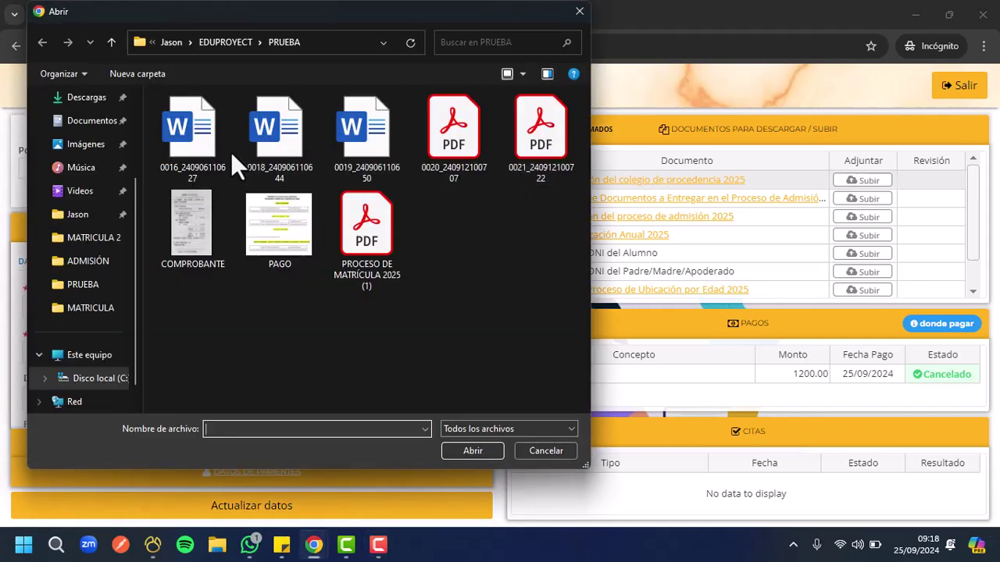
pyautogui.click(216, 145)
pyautogui.click(477, 451)
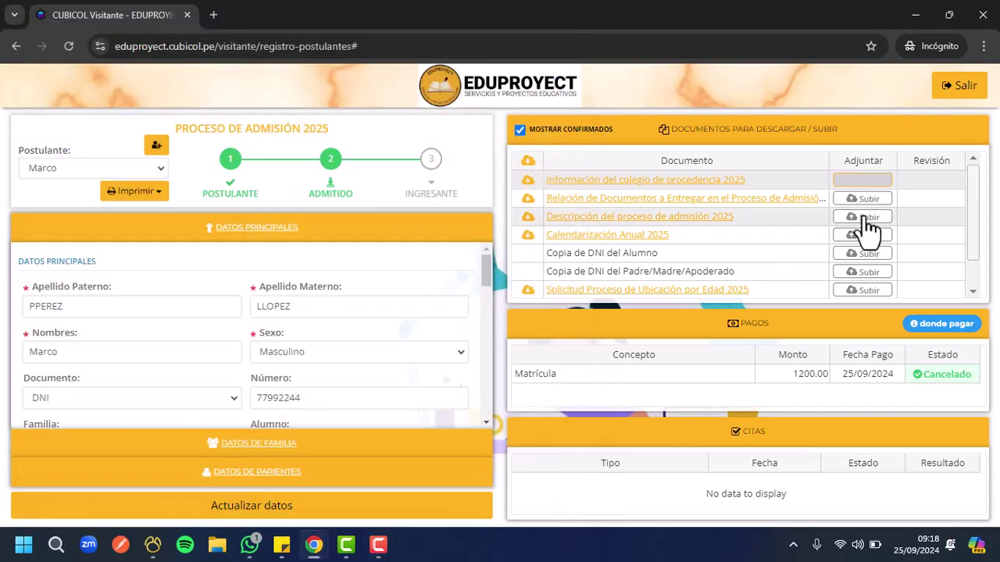
pyautogui.click(852, 198)
pyautogui.click(474, 129)
pyautogui.click(473, 451)
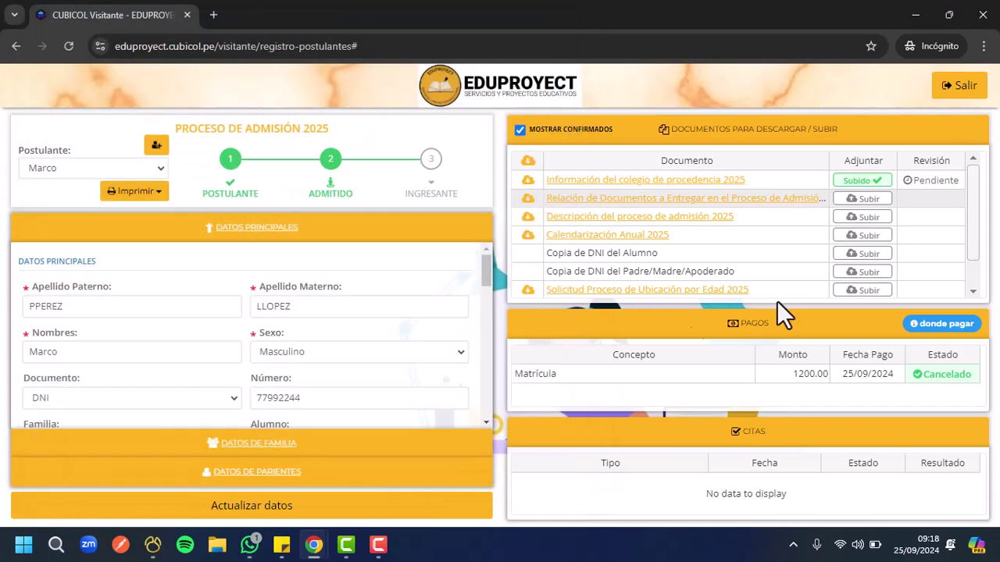
pyautogui.click(862, 218)
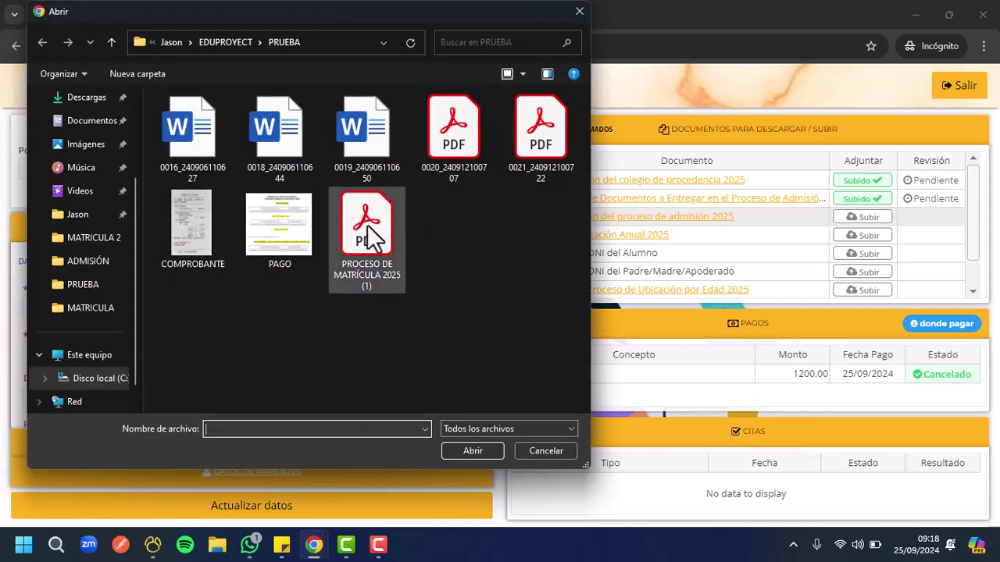
pyautogui.click(367, 228)
pyautogui.click(287, 141)
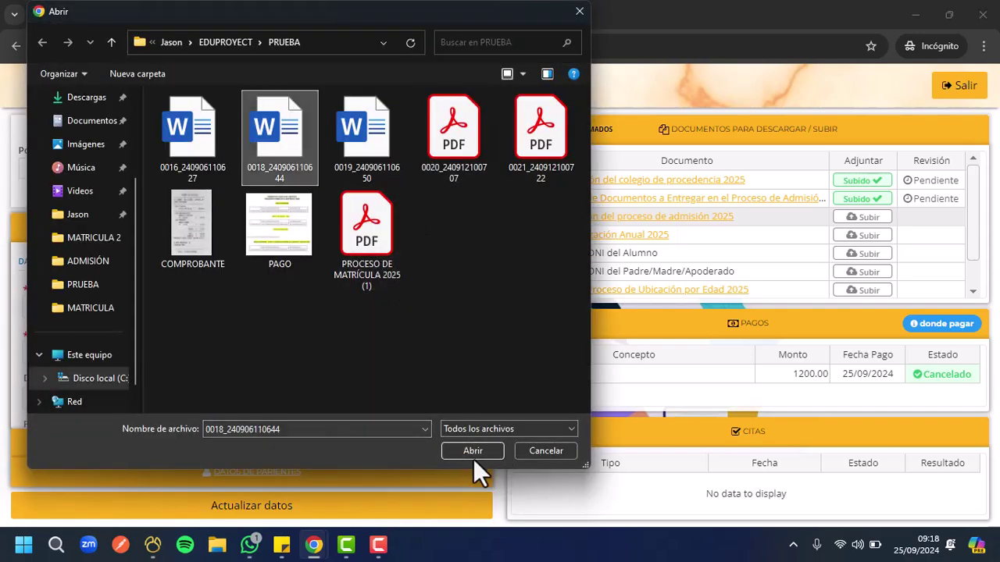
pyautogui.click(473, 451)
# Upload file 0021 for Calendarización Anual 2025, 0019 for the student's DNI and 0016 for the parent's DNI
pyautogui.click(864, 235)
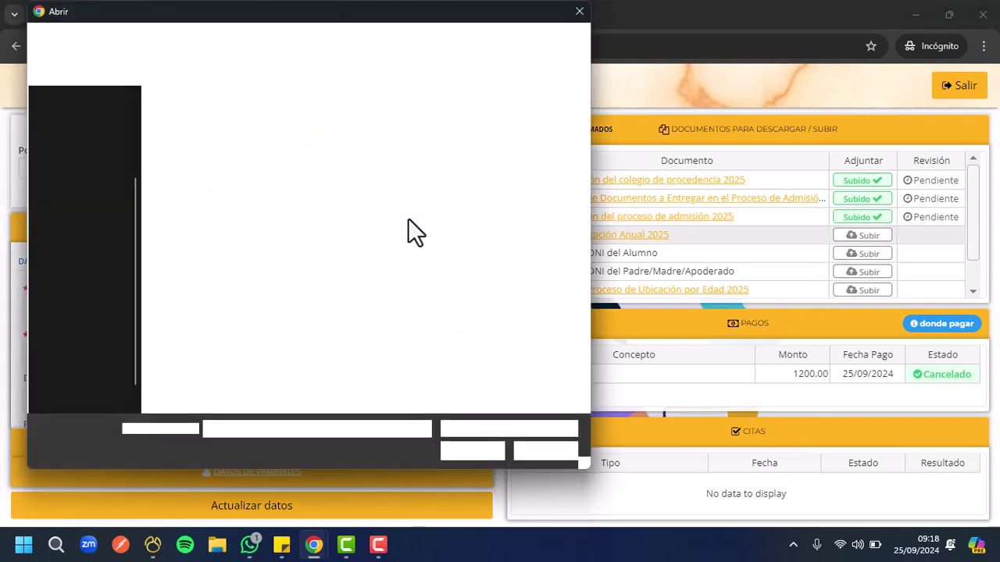
pyautogui.click(521, 148)
pyautogui.click(471, 451)
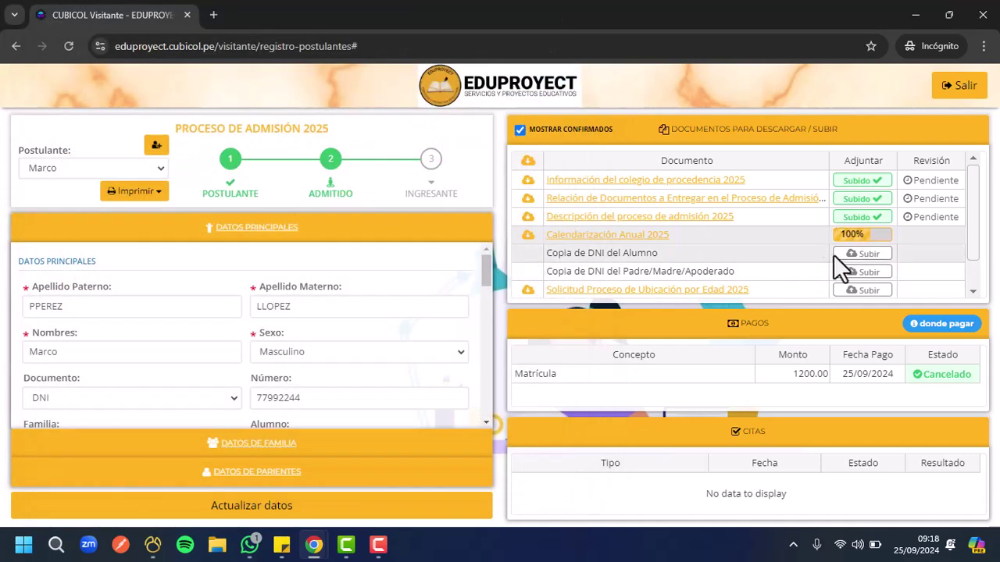
pyautogui.click(853, 255)
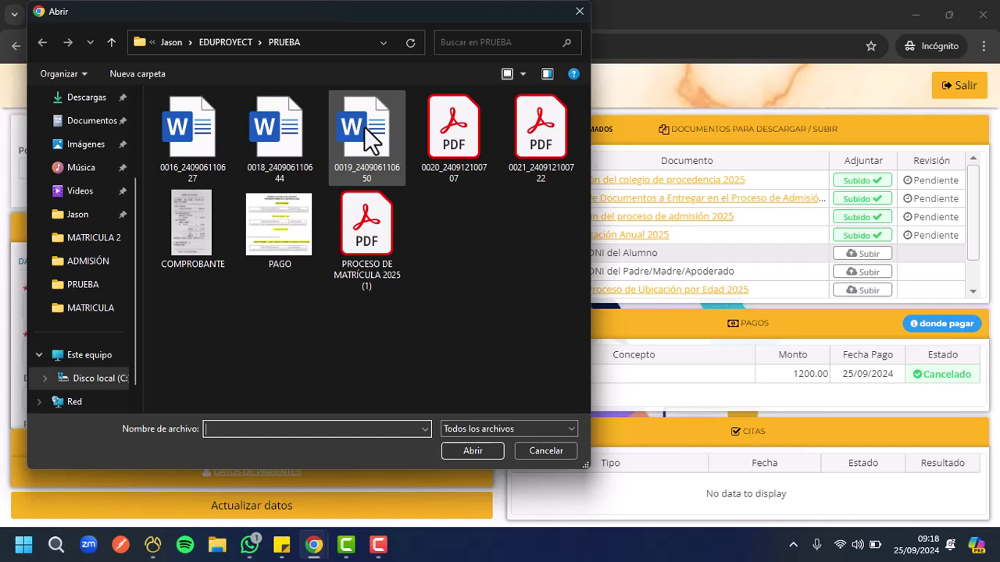
pyautogui.click(367, 176)
pyautogui.click(473, 451)
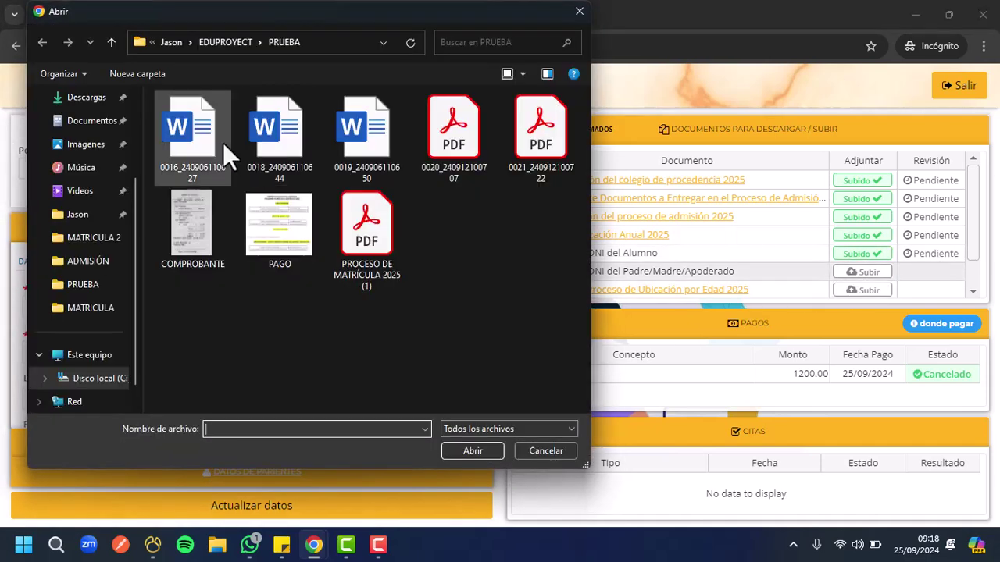
pyautogui.click(211, 141)
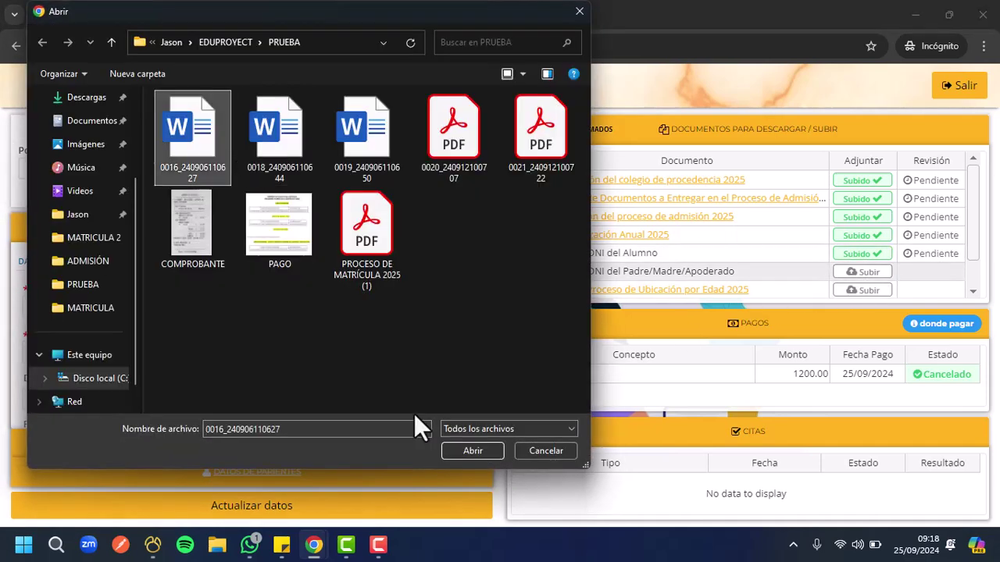
pyautogui.click(473, 451)
# Upload file 0020 for the Solicitud Proceso de Ubicación and a PDF for the Declaración Jurada
pyautogui.scroll(-1, 769, 242)
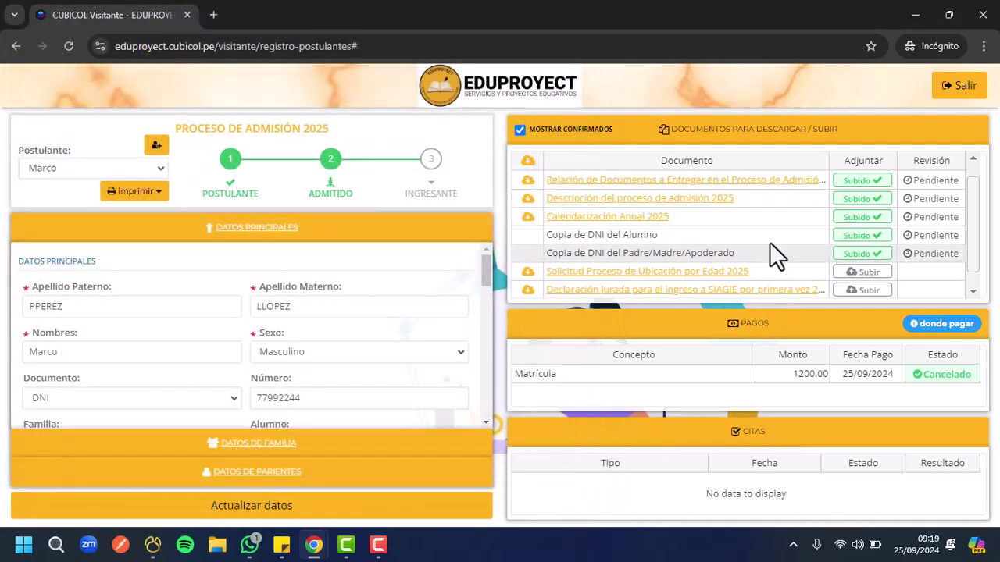
pyautogui.scroll(-1, 788, 249)
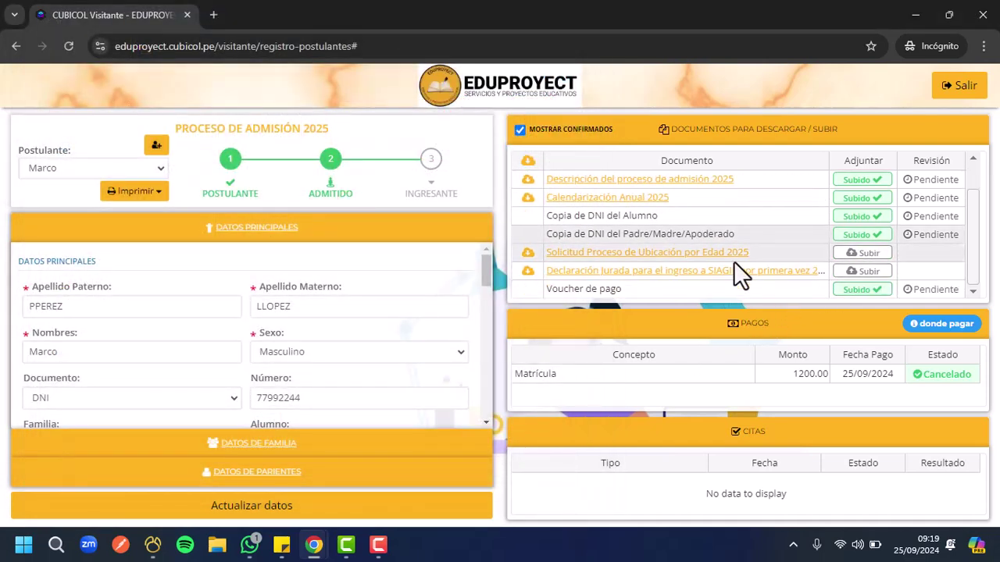
pyautogui.click(862, 252)
pyautogui.click(443, 153)
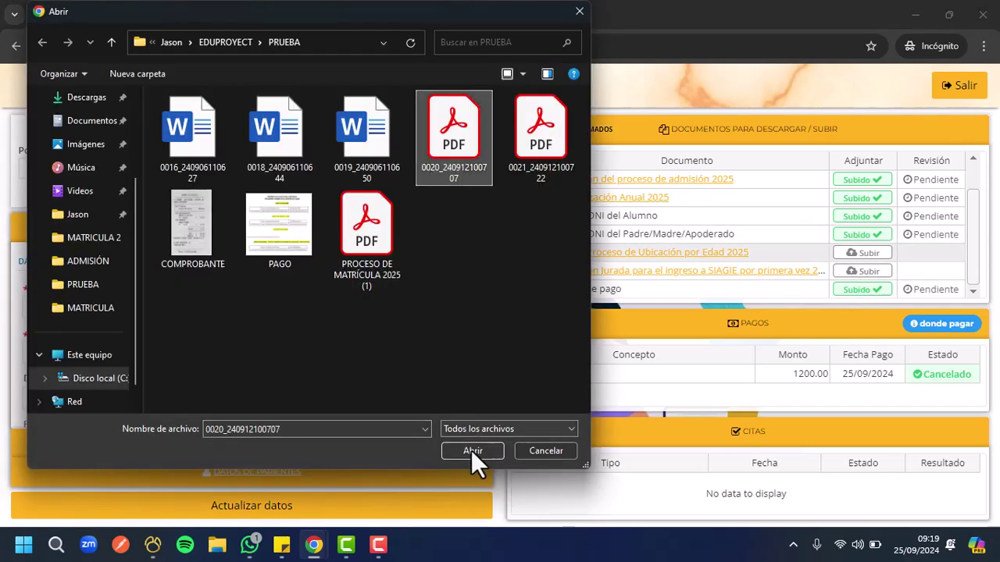
pyautogui.click(471, 450)
pyautogui.click(864, 271)
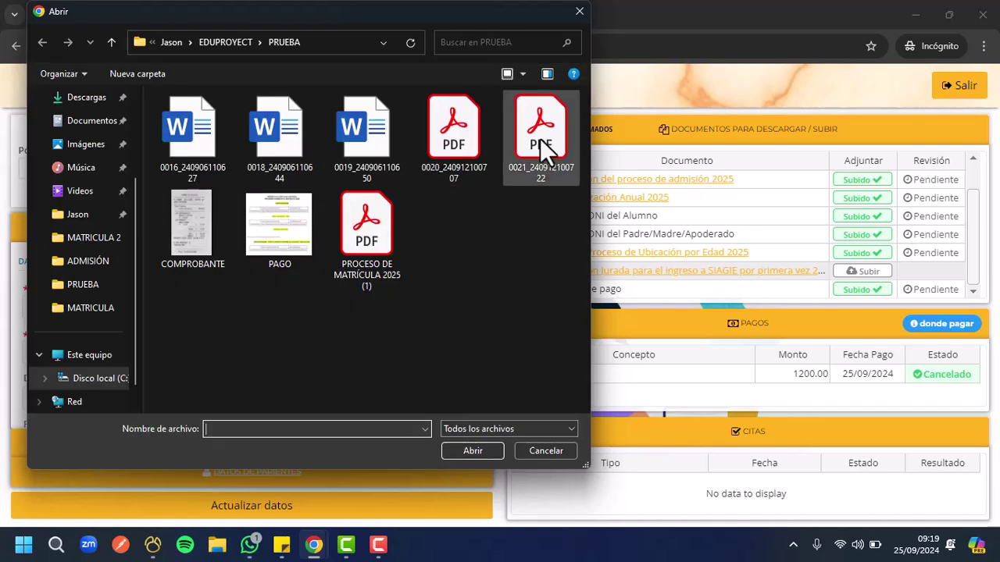
pyautogui.click(541, 140)
pyautogui.click(472, 451)
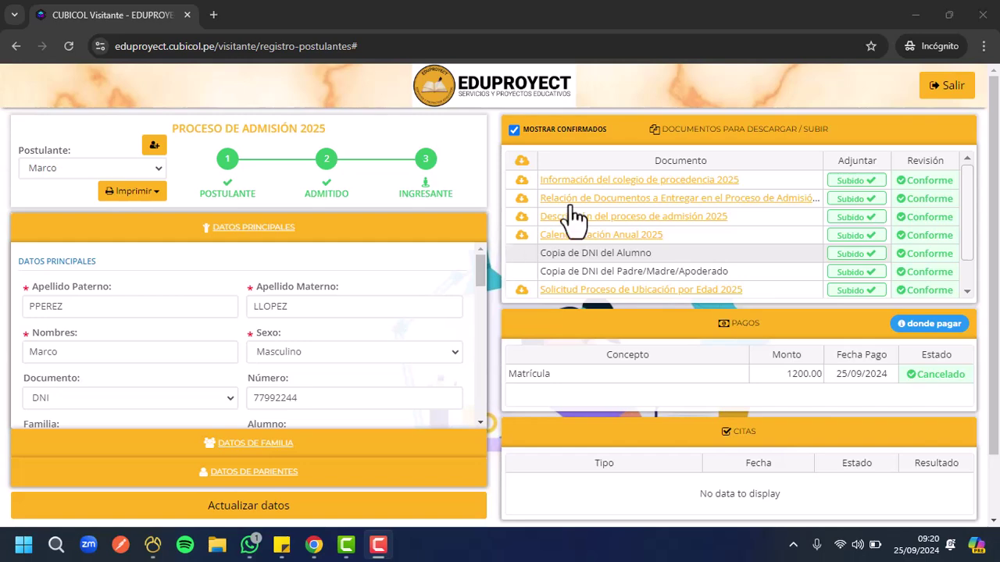
# Scroll the documents table to confirm every document shows Conforme and stage 3 INGRESANTE is reached
pyautogui.scroll(-2, 919, 218)
pyautogui.scroll(2, 923, 230)
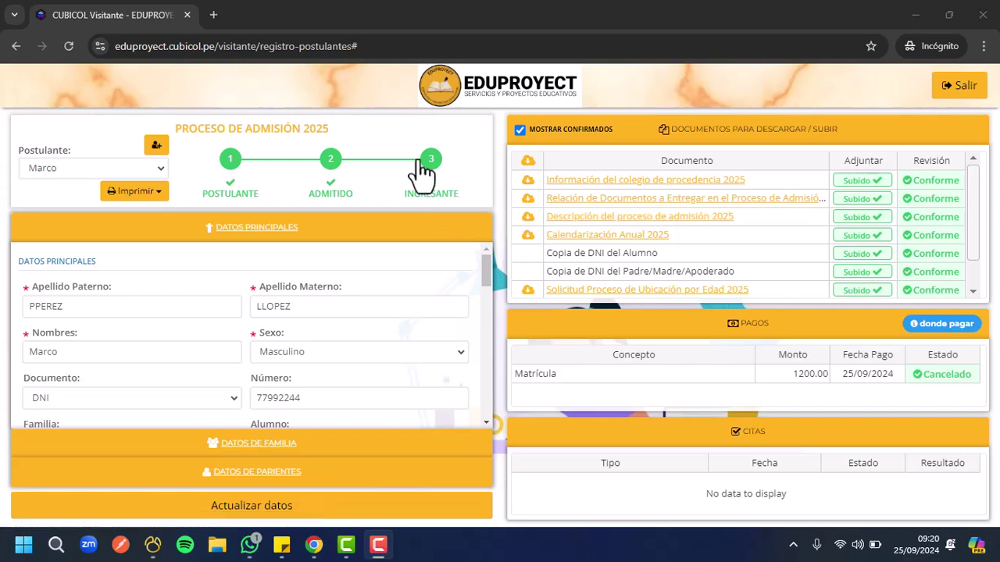
# Generate the Ficha del postulante report from the Imprimir menu
pyautogui.click(159, 197)
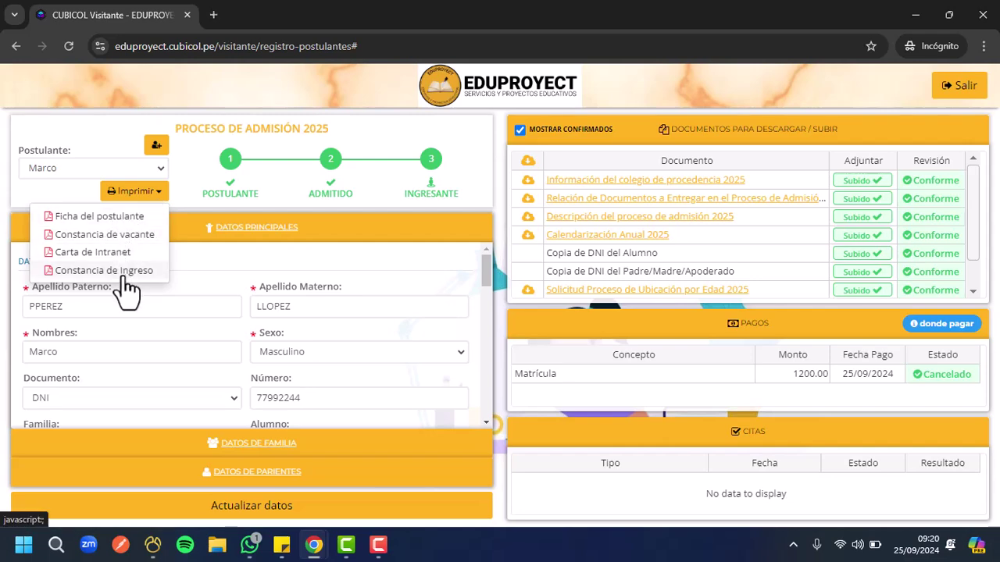
pyautogui.click(104, 222)
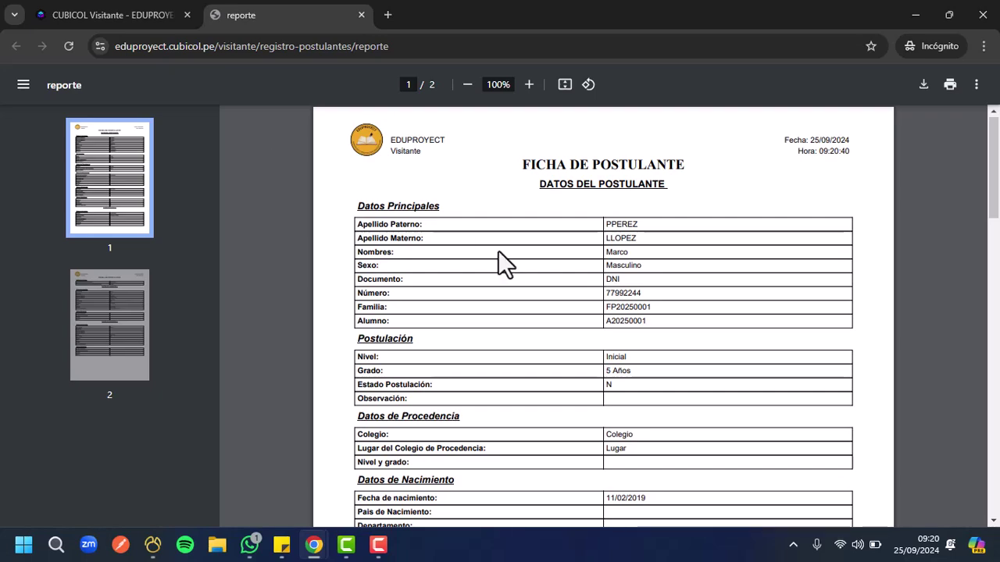
pyautogui.scroll(-5, 498, 258)
pyautogui.scroll(-10, 498, 258)
# Back on the registration page, generate the Constancia de vacante 2025 report
pyautogui.click(109, 19)
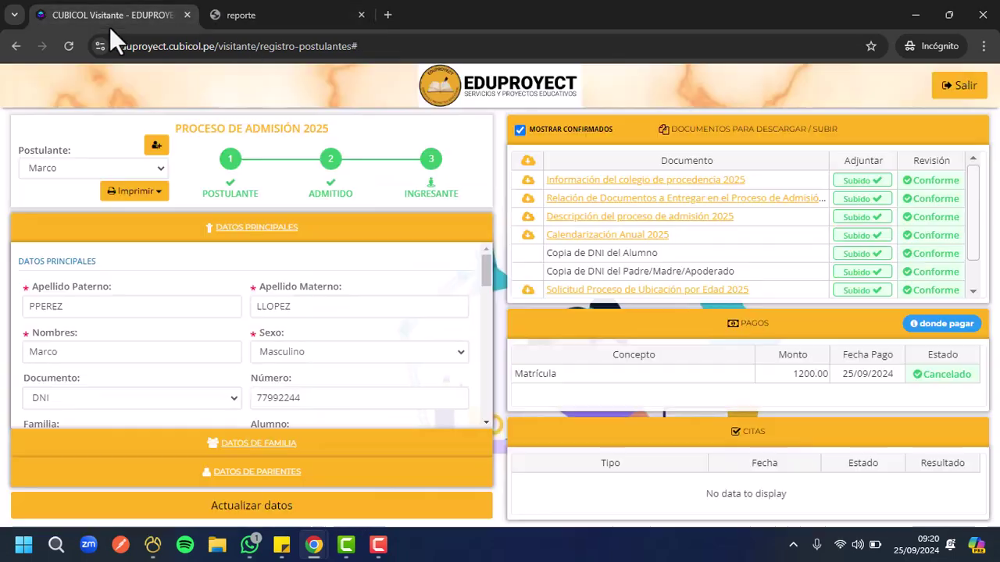
pyautogui.click(160, 191)
pyautogui.click(137, 235)
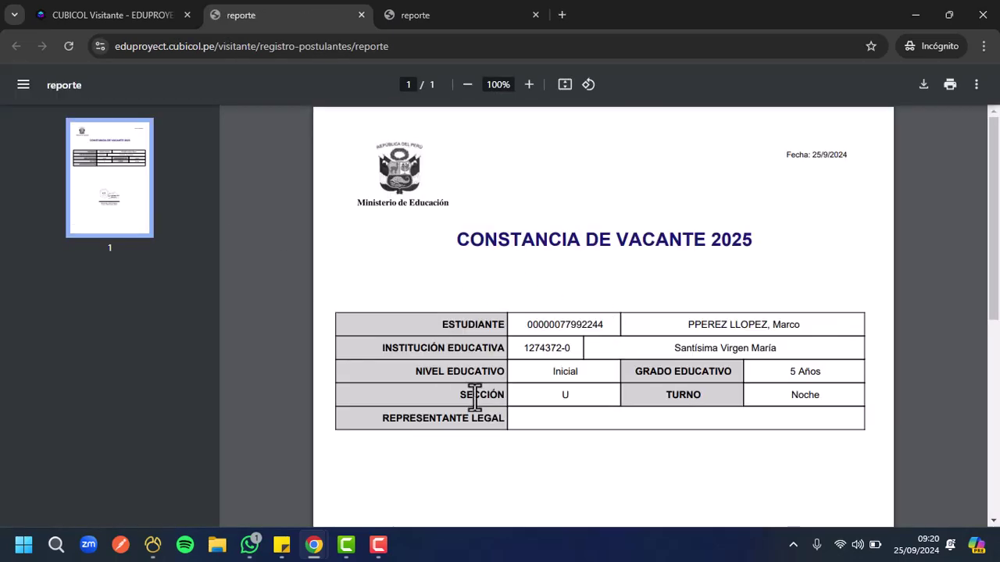
pyautogui.click(146, 3)
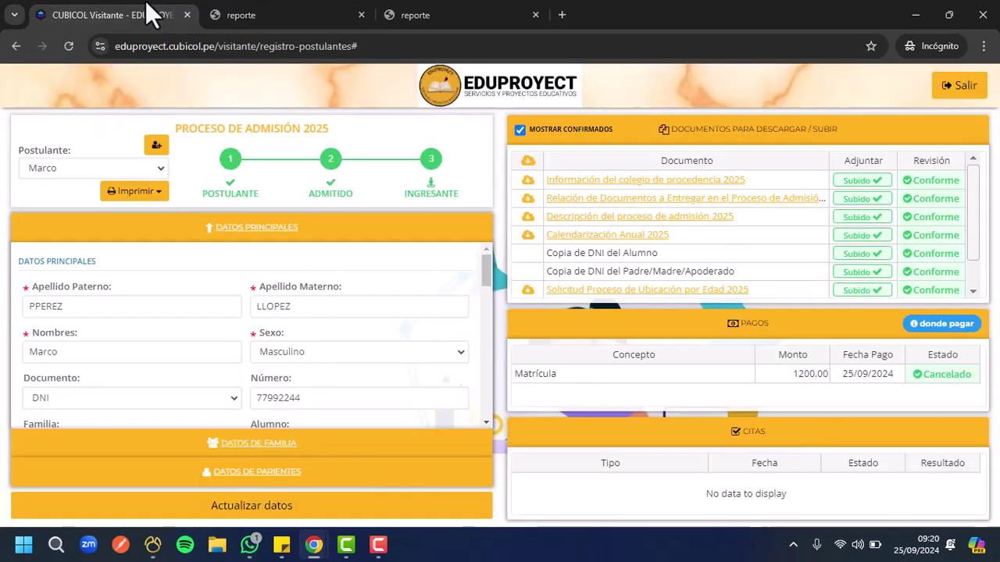
# Generate the Carta de Intranet access letter and review it
pyautogui.click(158, 200)
pyautogui.click(130, 265)
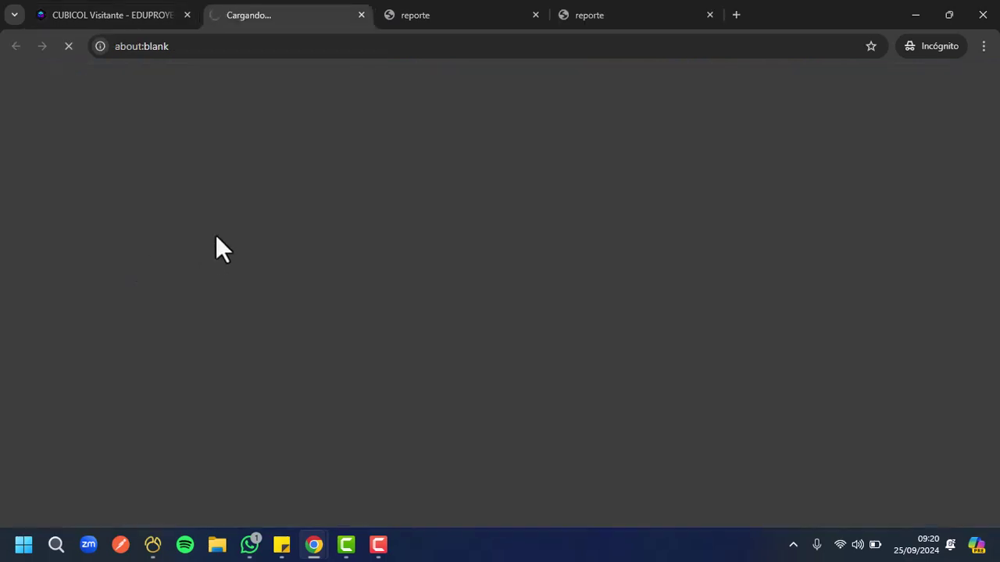
pyautogui.scroll(-3, 428, 238)
pyautogui.scroll(-2, 429, 238)
pyautogui.scroll(4, 424, 239)
pyautogui.scroll(-1, 562, 321)
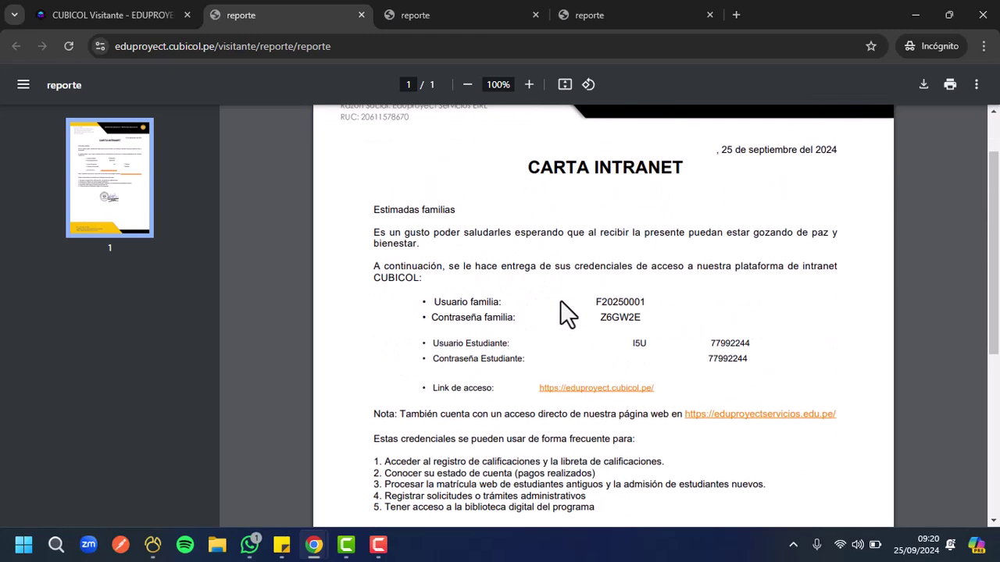